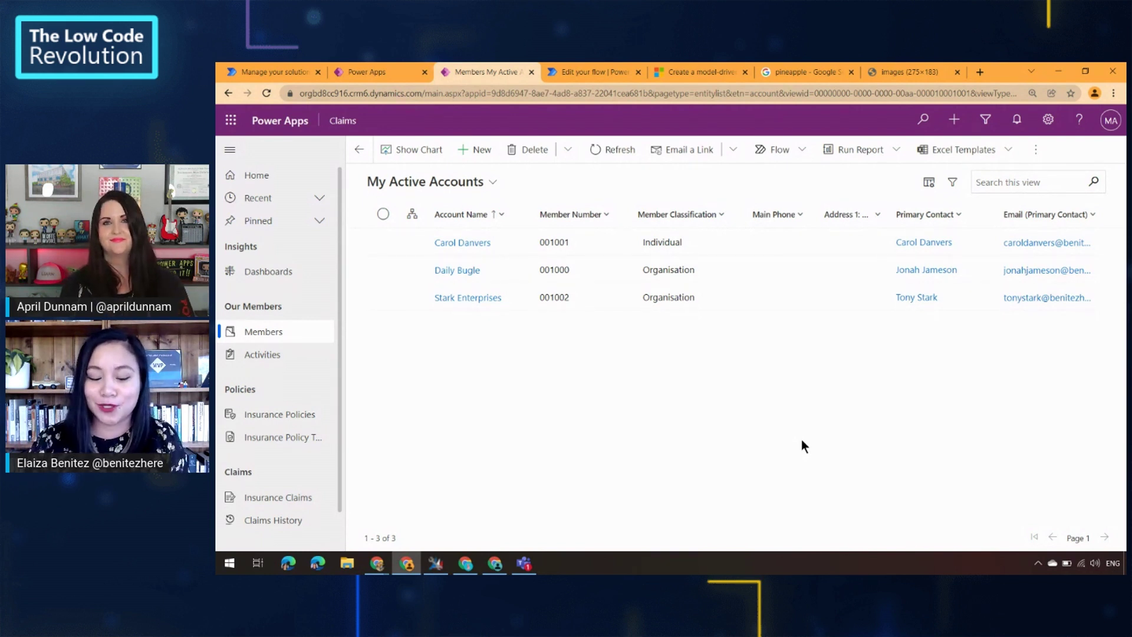
Step: Switch to XrmToolBox, search its Tool Library for "in-app", and close the library
click(436, 563)
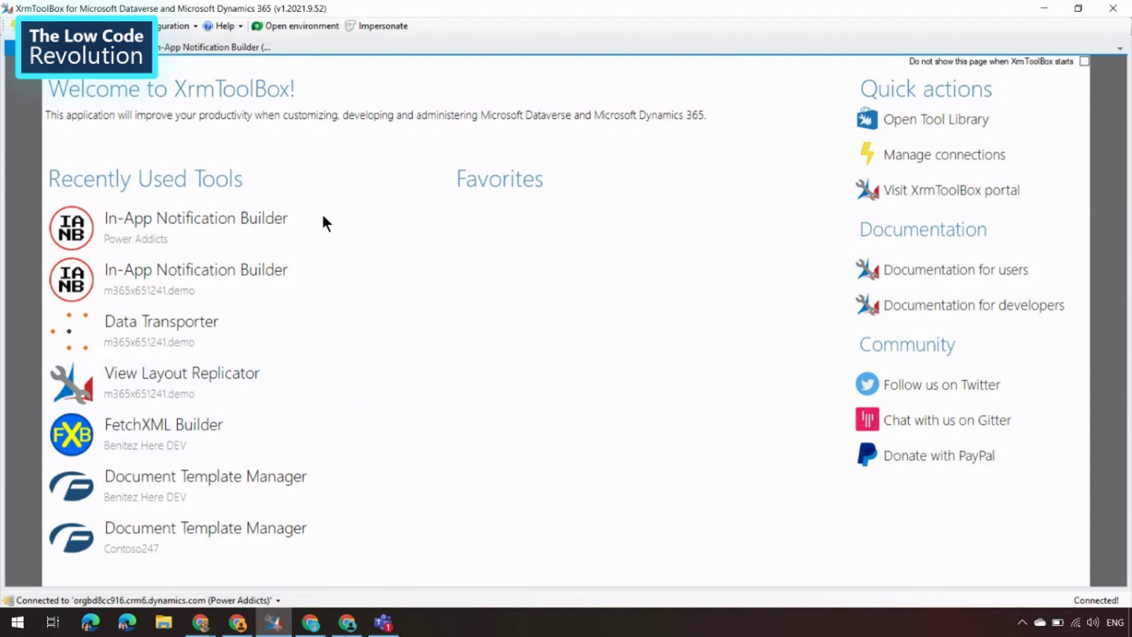
click(182, 30)
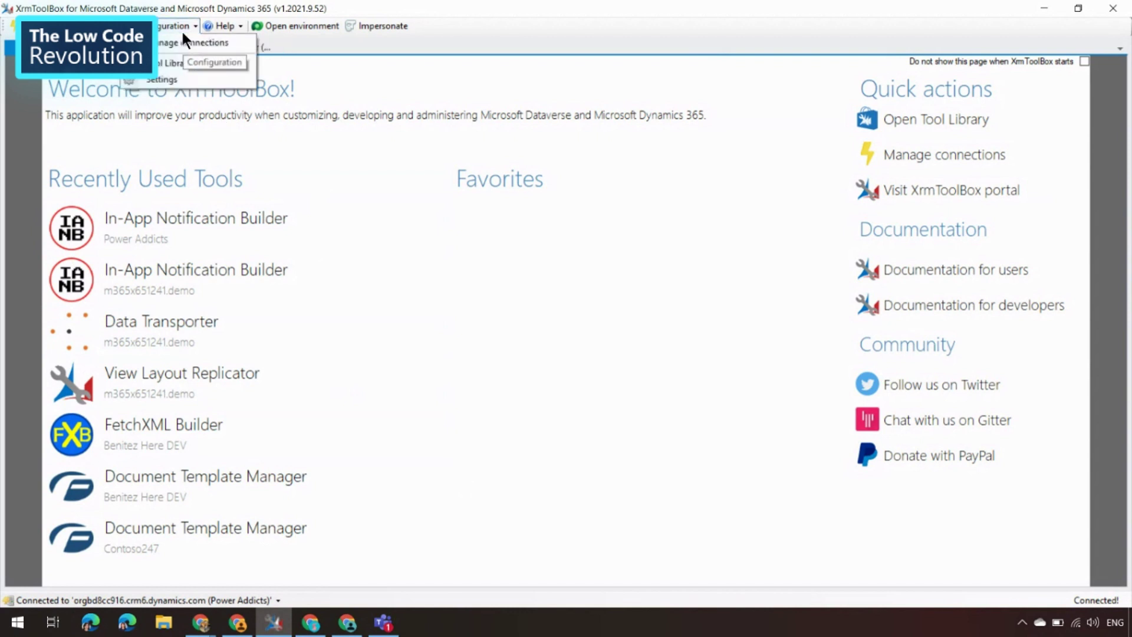
click(159, 62)
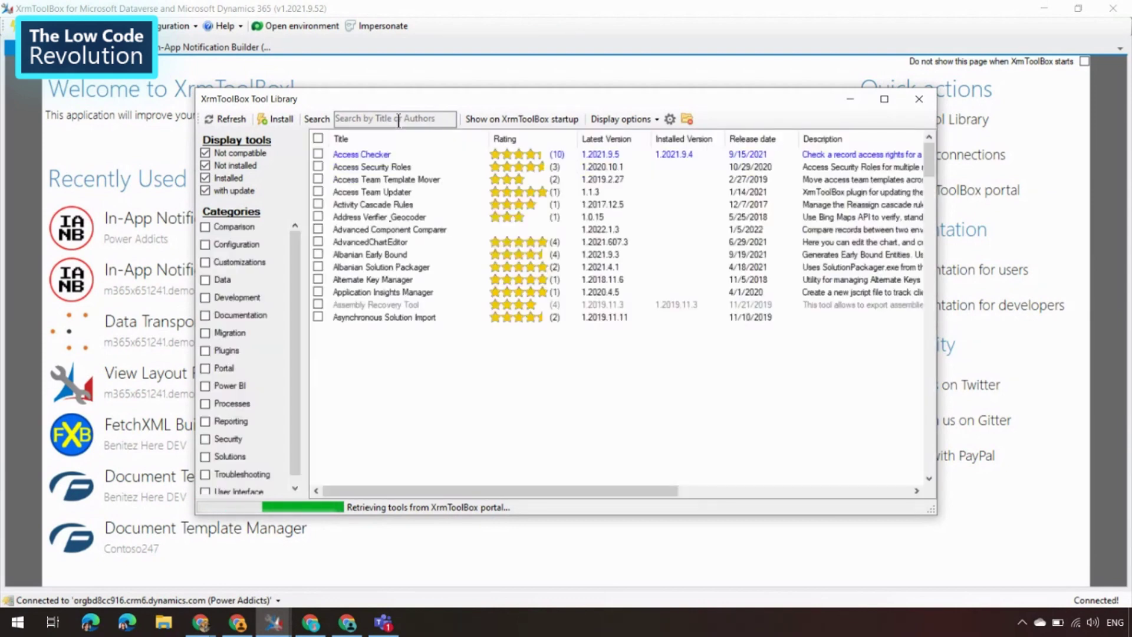
click(399, 120)
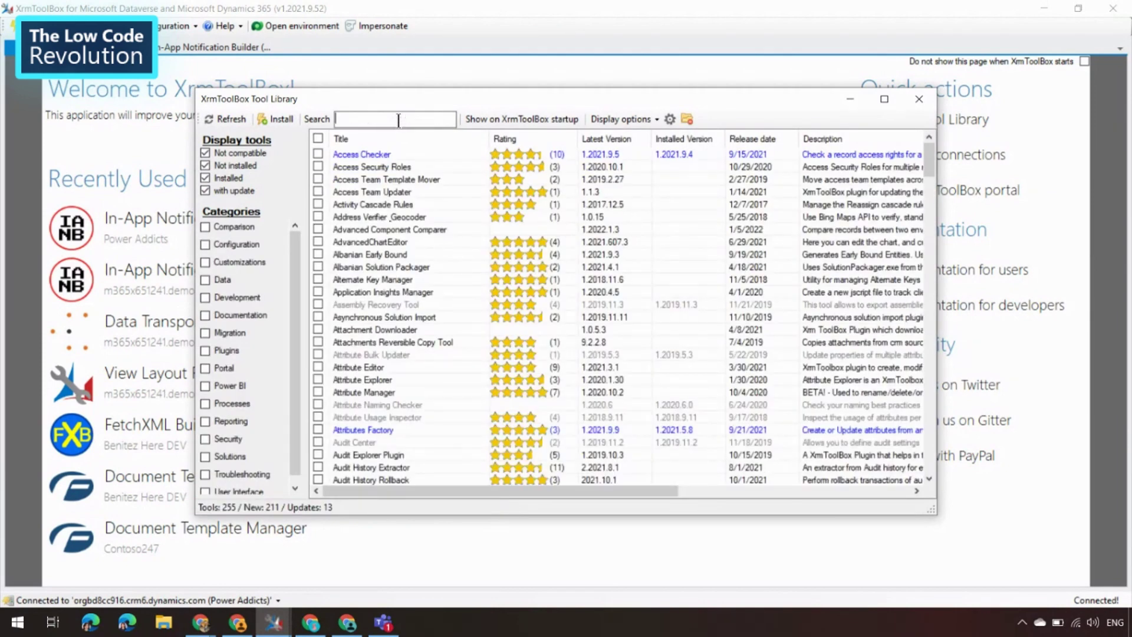
text(in-)
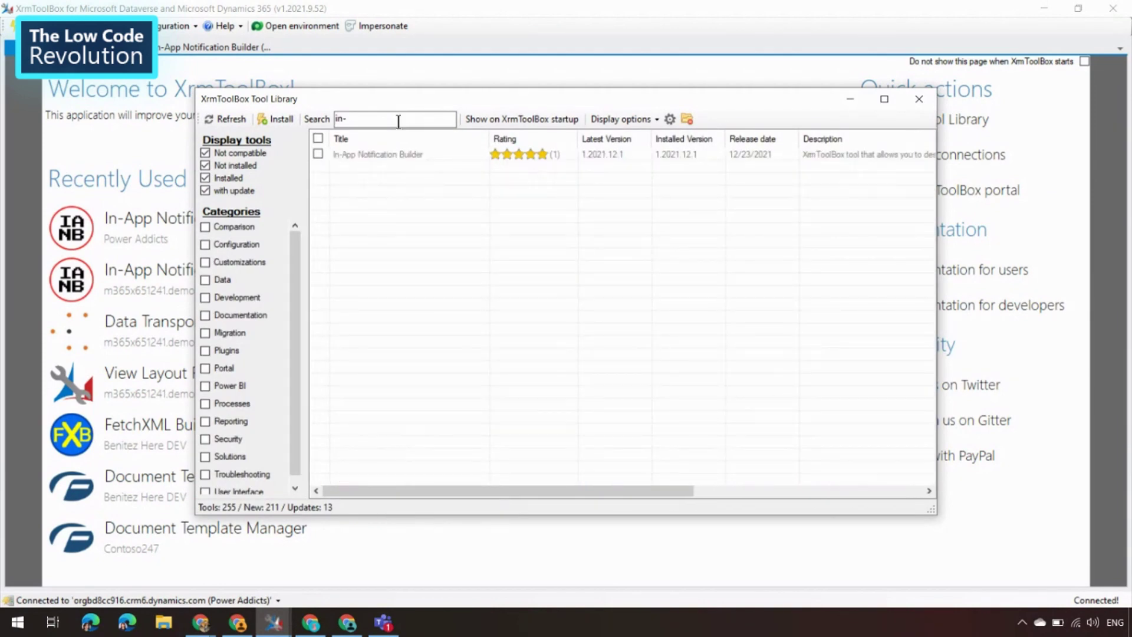
text(app)
click(920, 98)
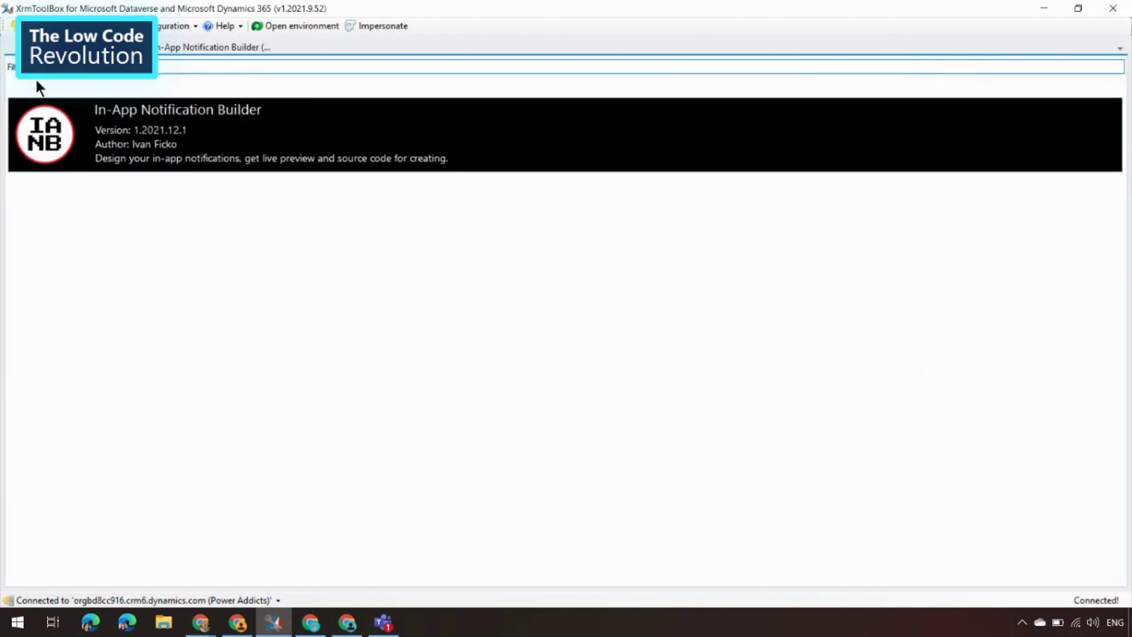
Step: Open the In-App Notification Builder from the recently used tools for the Power Addicts connection and choose the Claims app
click(9, 47)
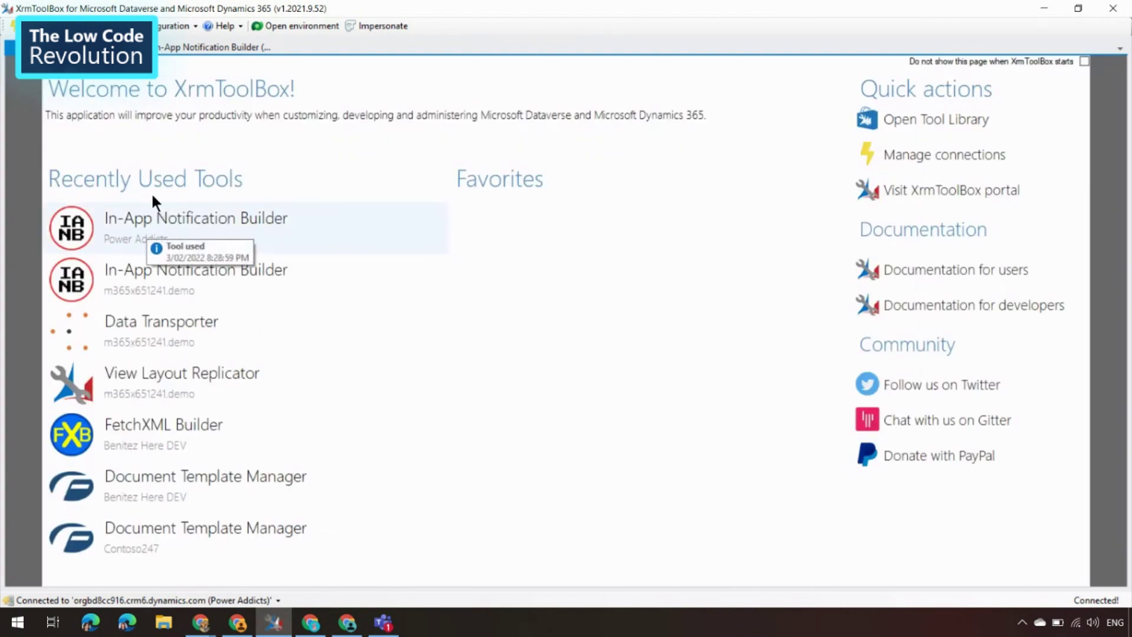
click(130, 225)
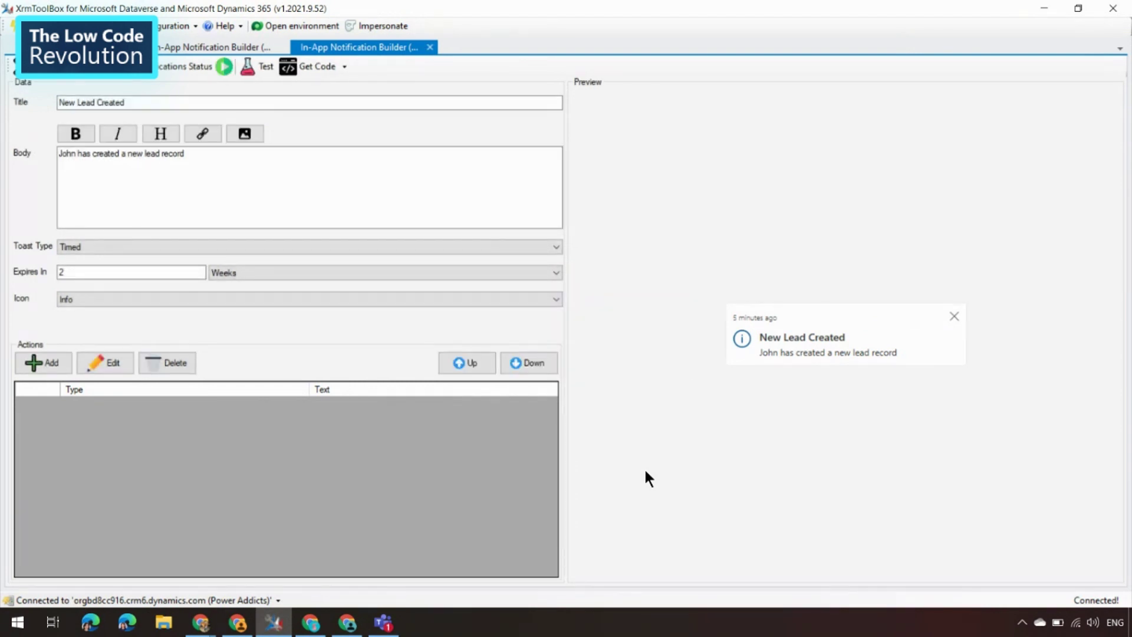
click(105, 78)
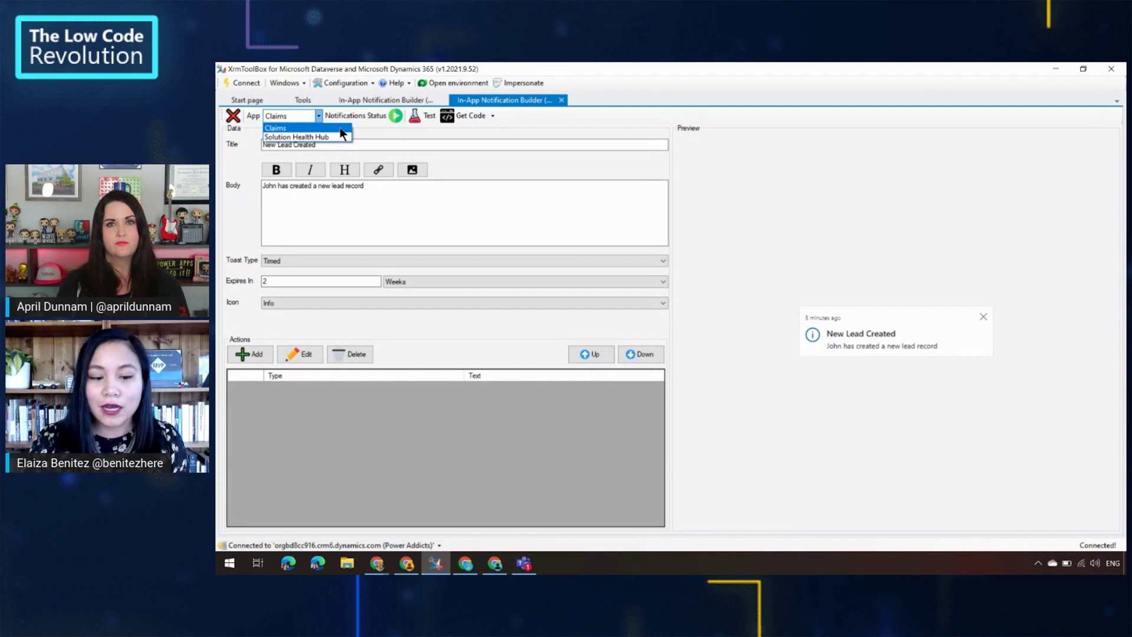
click(362, 122)
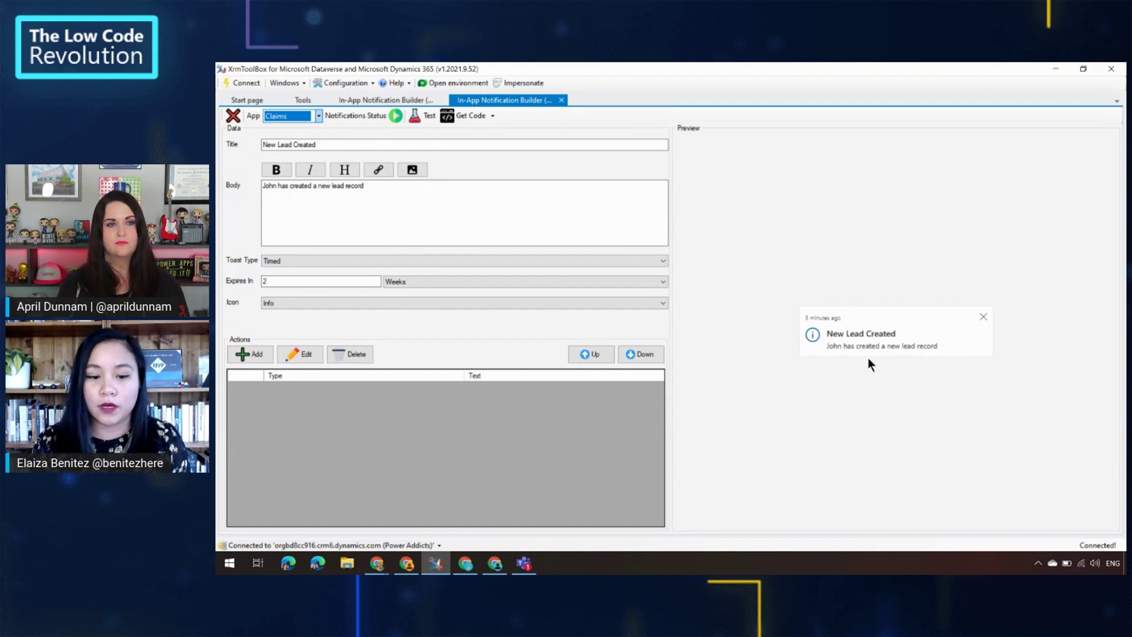
Step: Replace the notification title with "A new claim has been created and requires an assesor"
drag(317, 144, 264, 145)
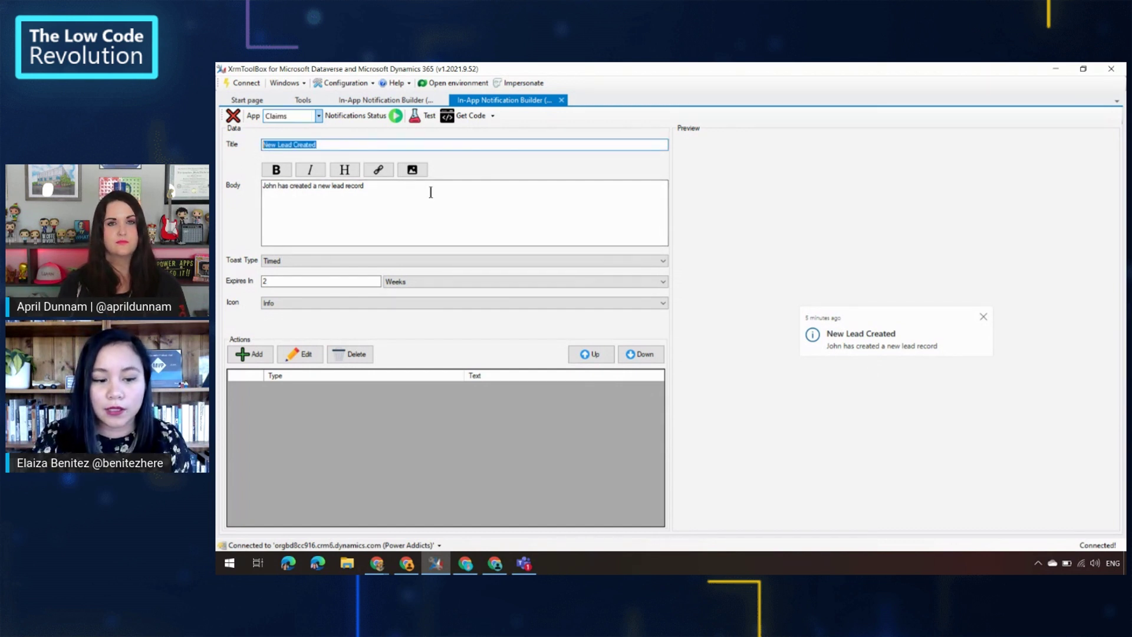
text(A)
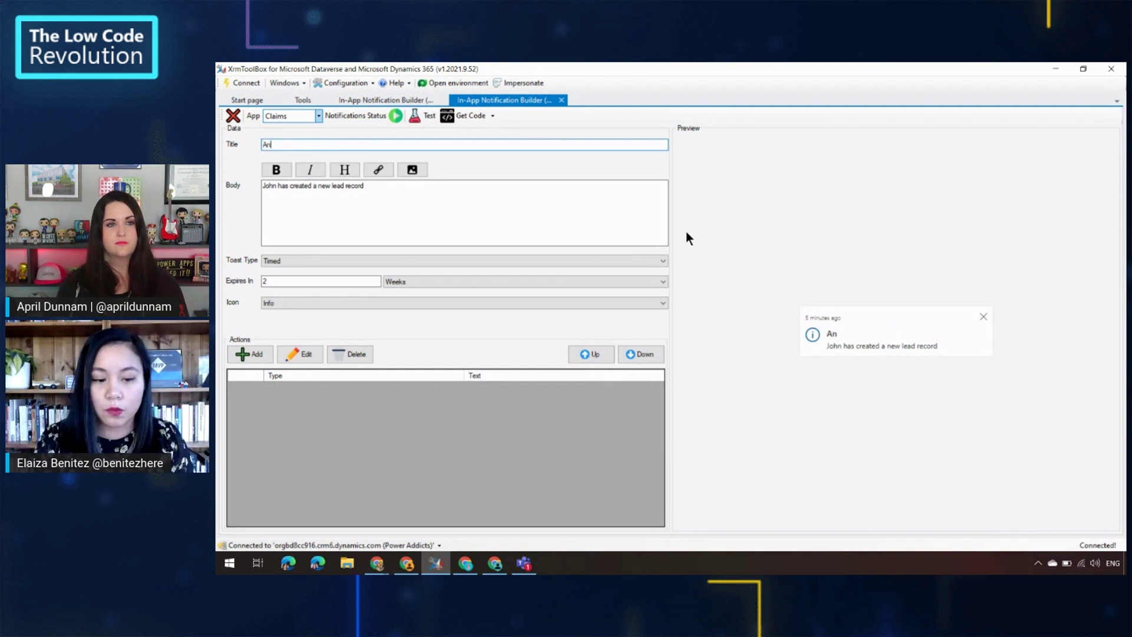
text( new cla)
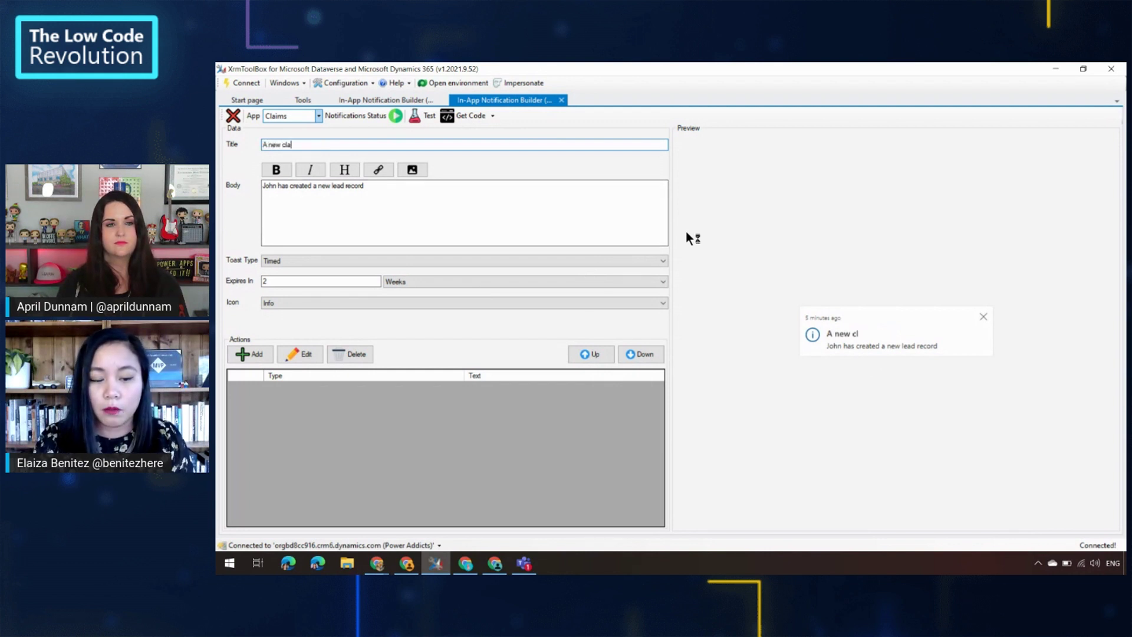
text(im has been cre)
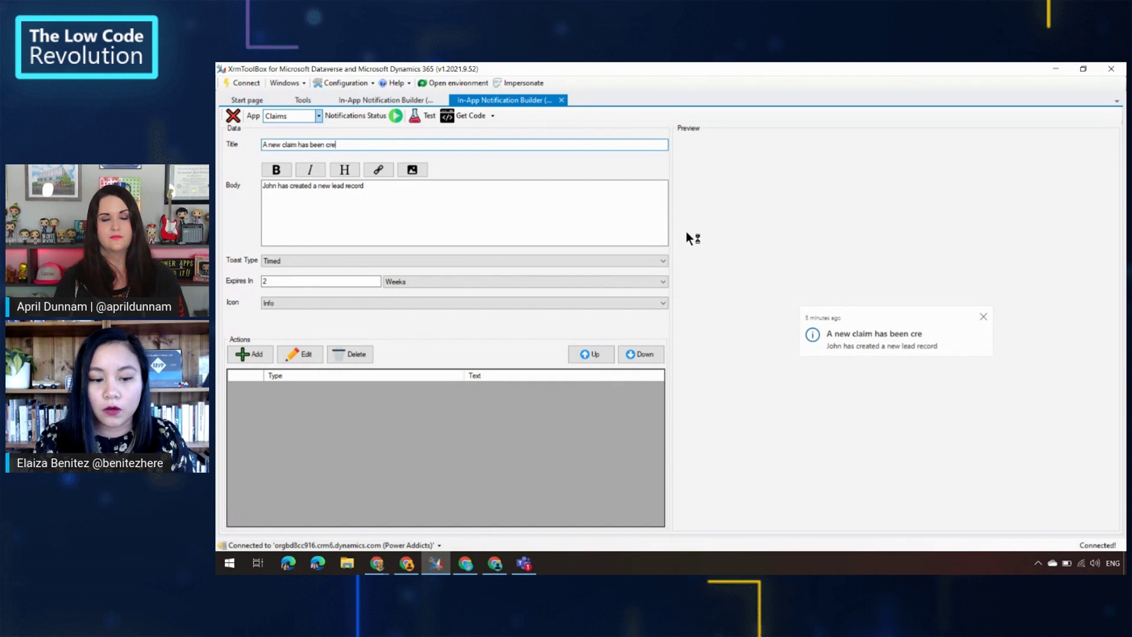
text(ated and requ)
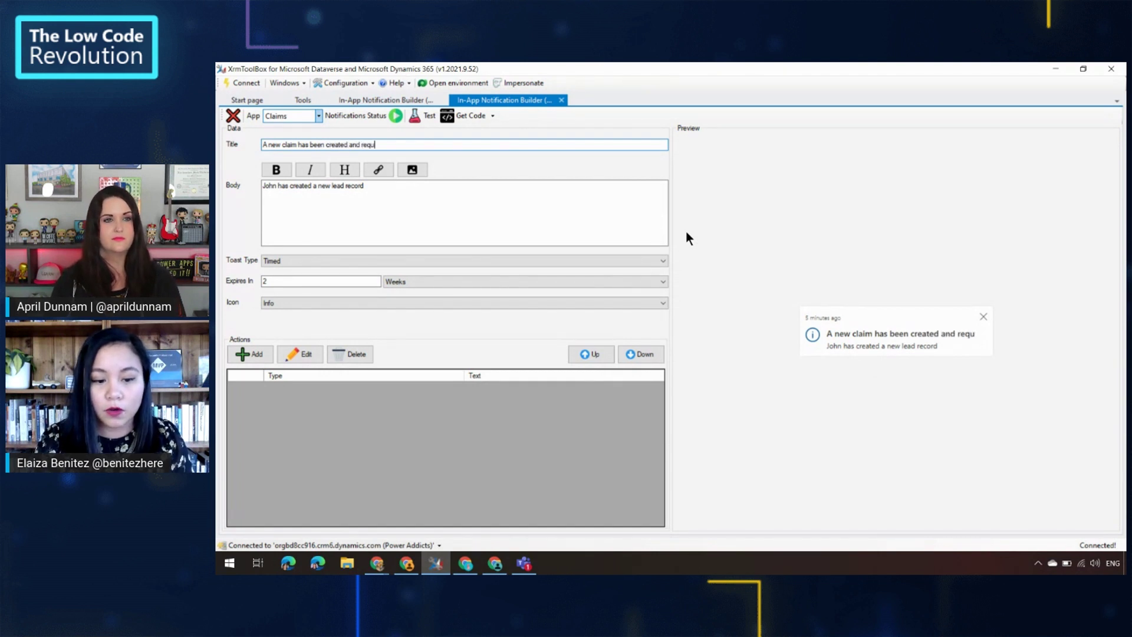
text(ires an assesor)
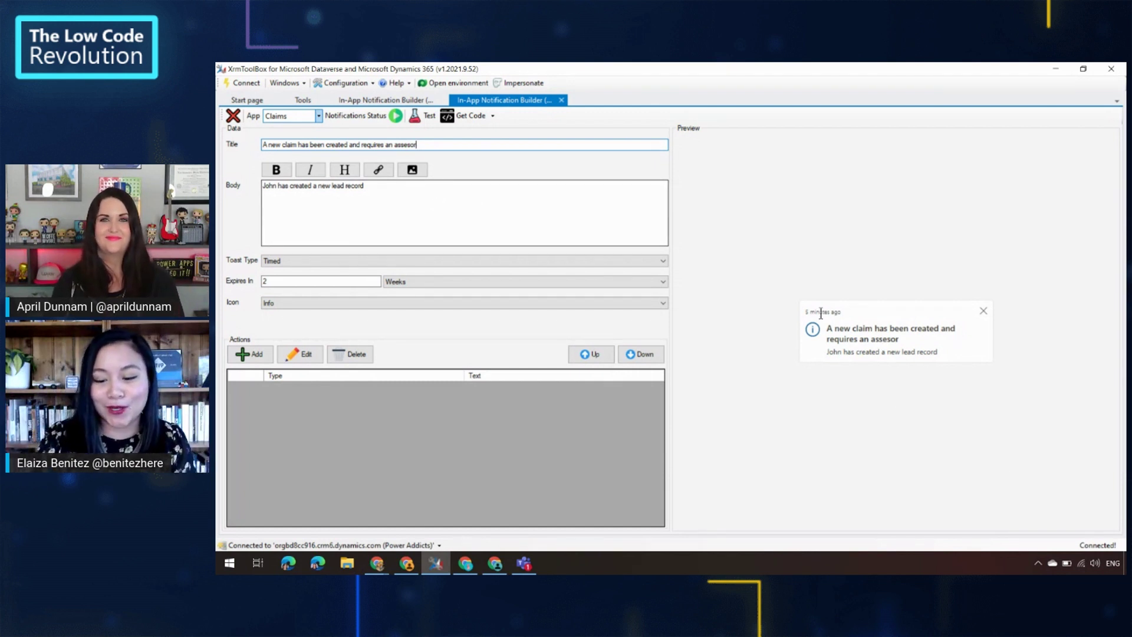
Step: Make the name at the start of the notification body bold and the word "created" italic
click(362, 194)
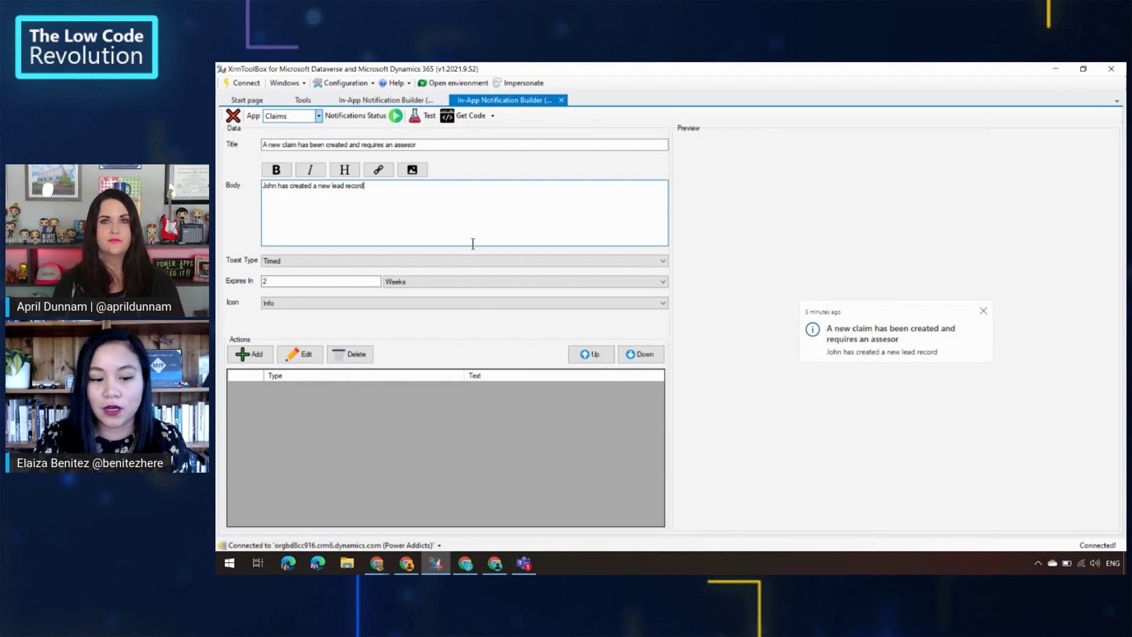
double_click(275, 187)
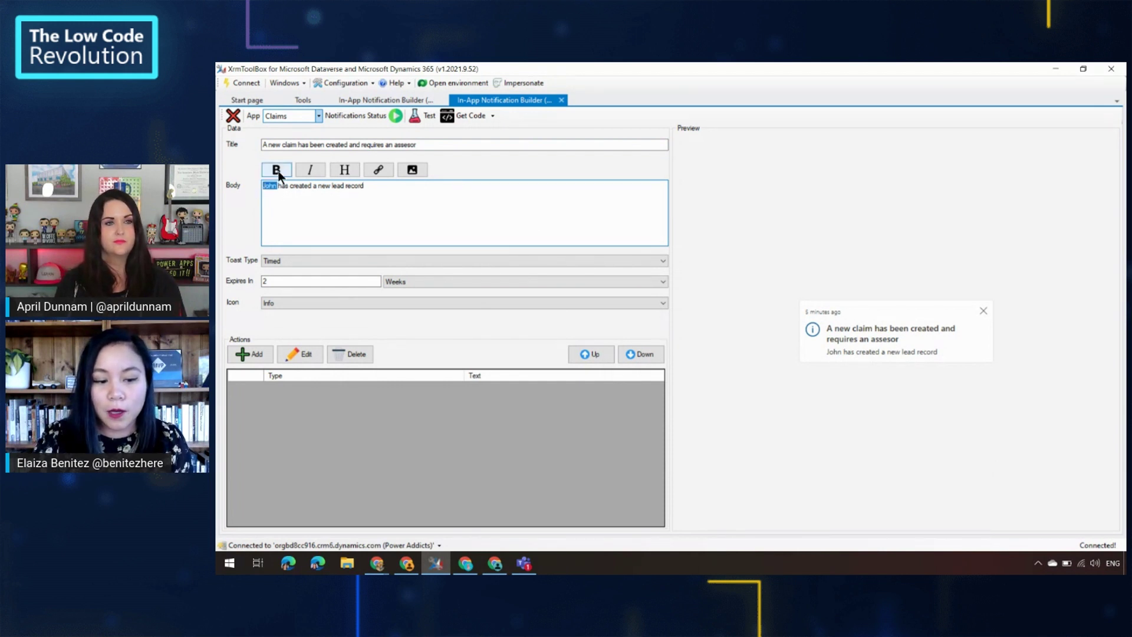
click(279, 174)
double_click(313, 187)
click(309, 170)
Step: Begin inserting a link on a new line of the body, with the link text "Learn about model-driven apps"
click(397, 187)
key(Return)
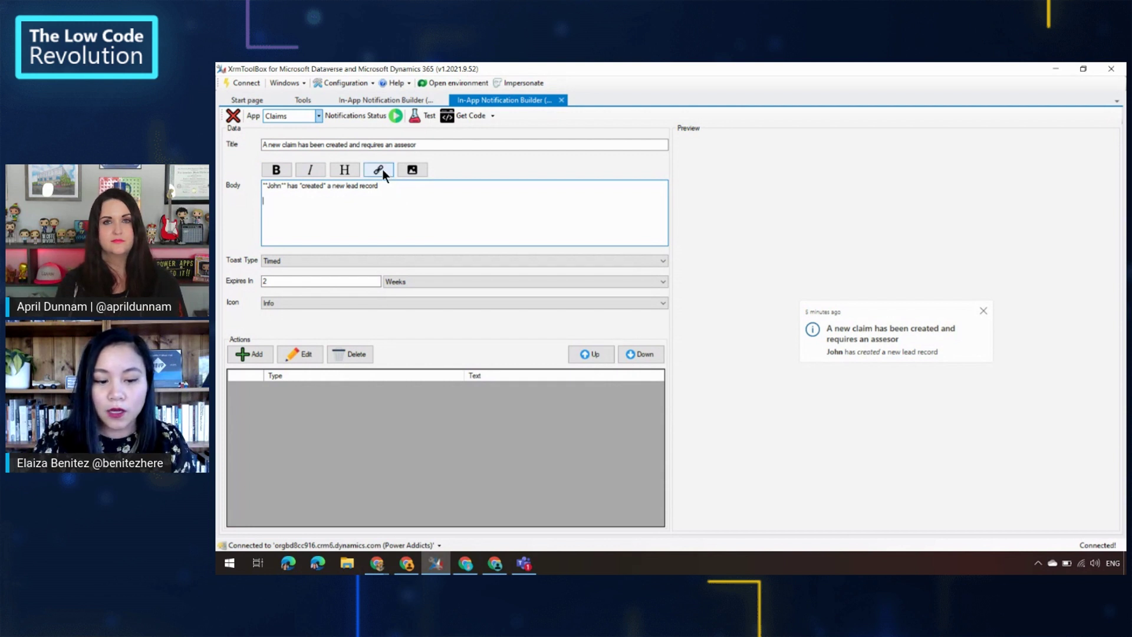
click(379, 169)
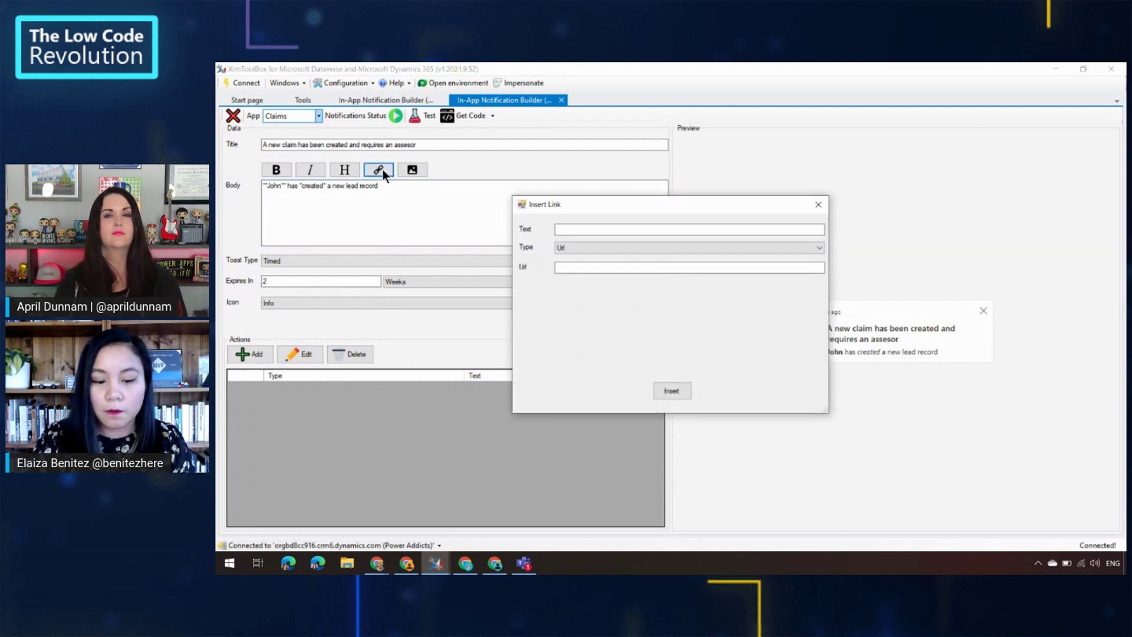
click(614, 231)
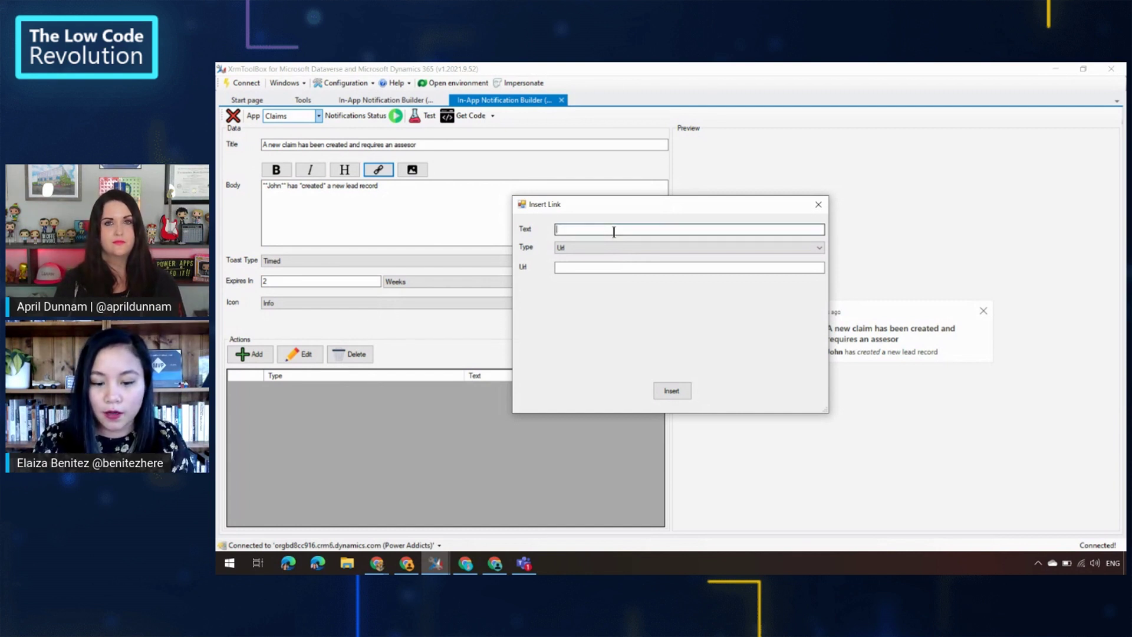
text(Learn about model-driven apps)
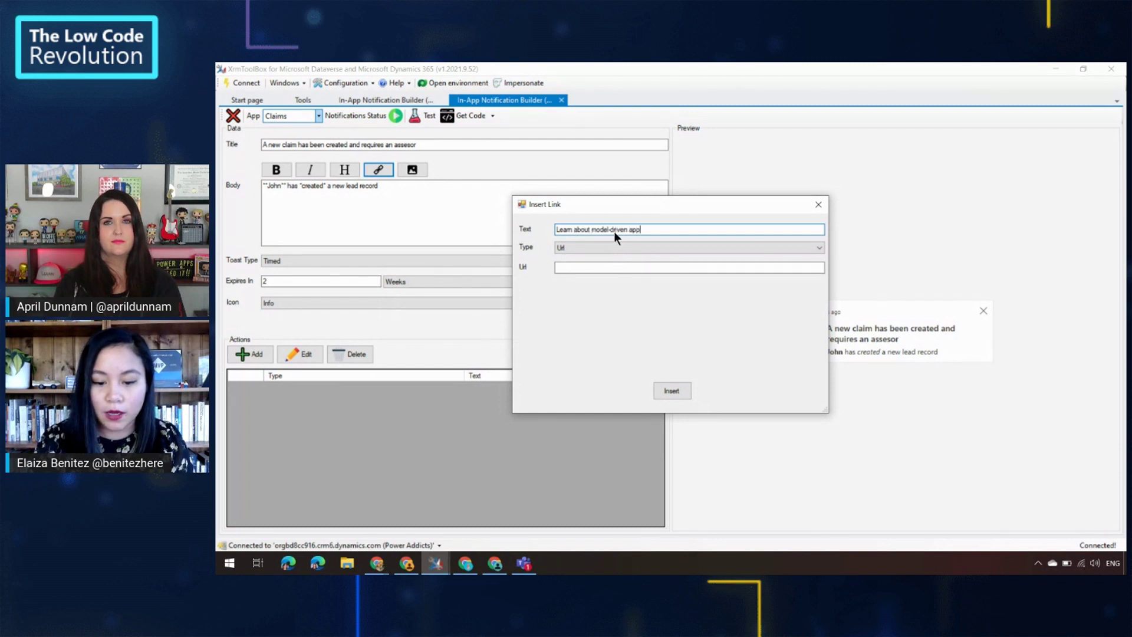
Step: Copy the address of the browser's "Create a model-driven application in Power Apps" page into the link's Url and insert the link
click(413, 564)
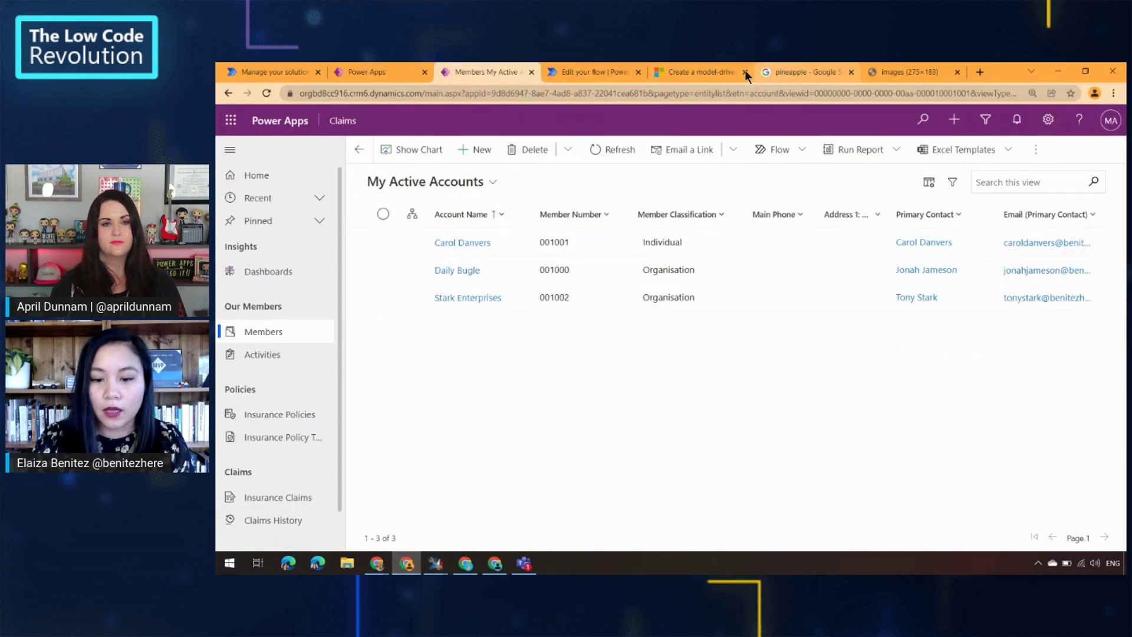
click(698, 70)
click(657, 89)
key(ctrl+c)
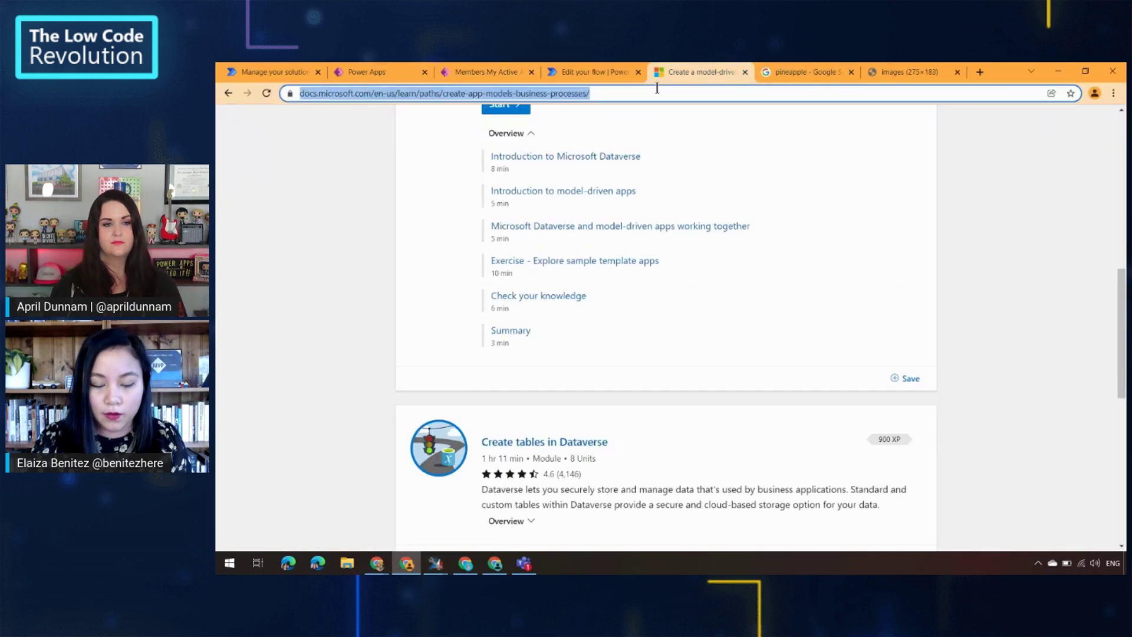
scroll(989, 268, up, 9)
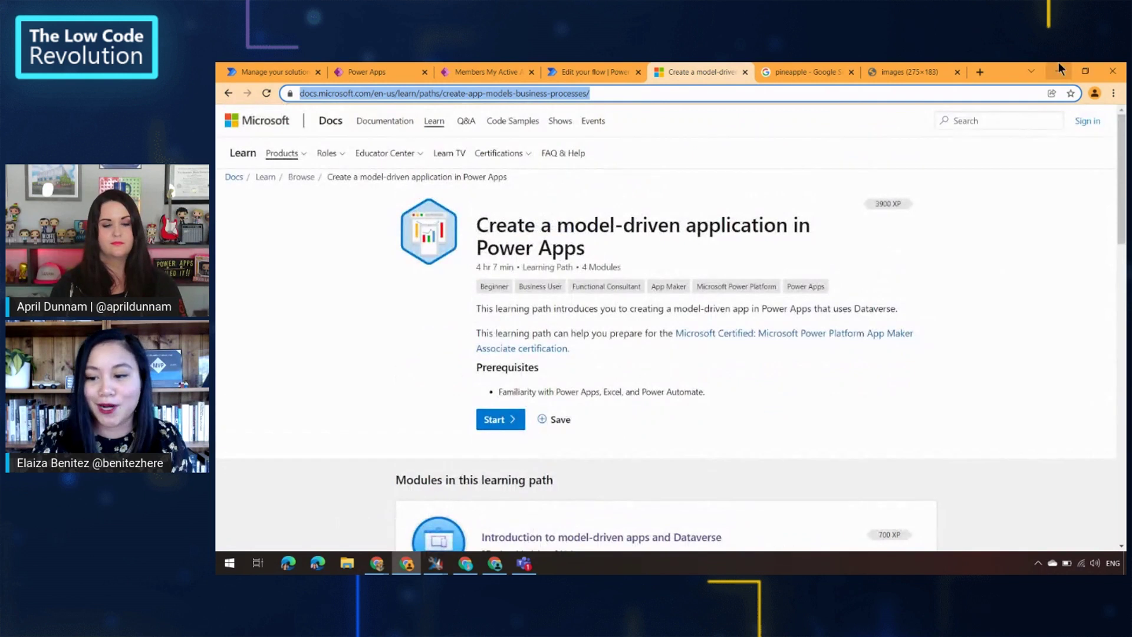
click(1055, 69)
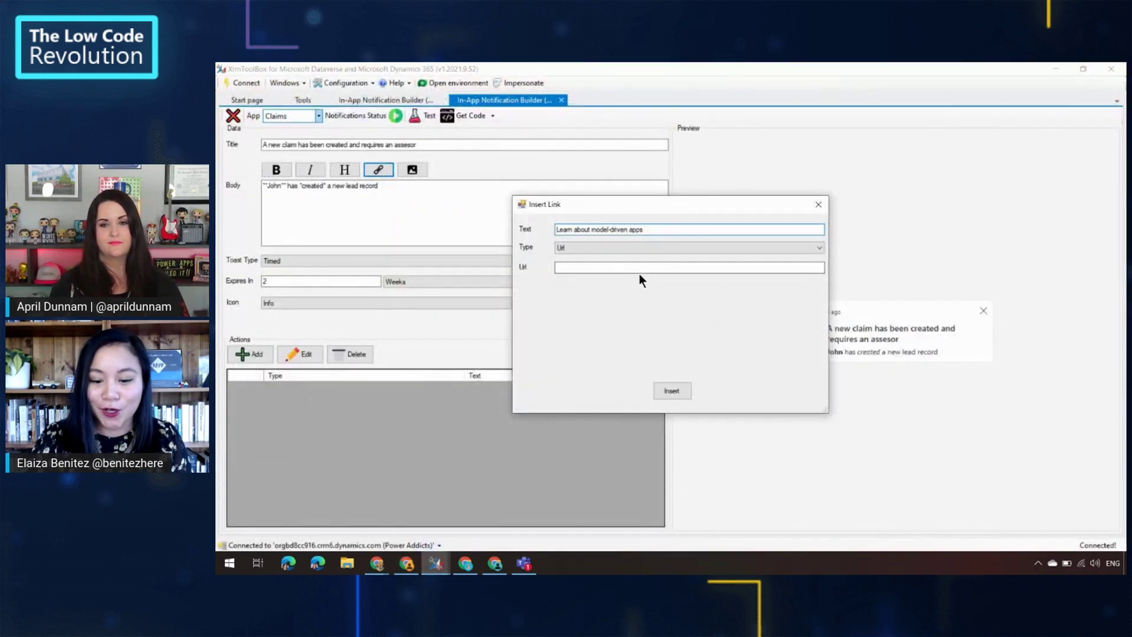
click(639, 268)
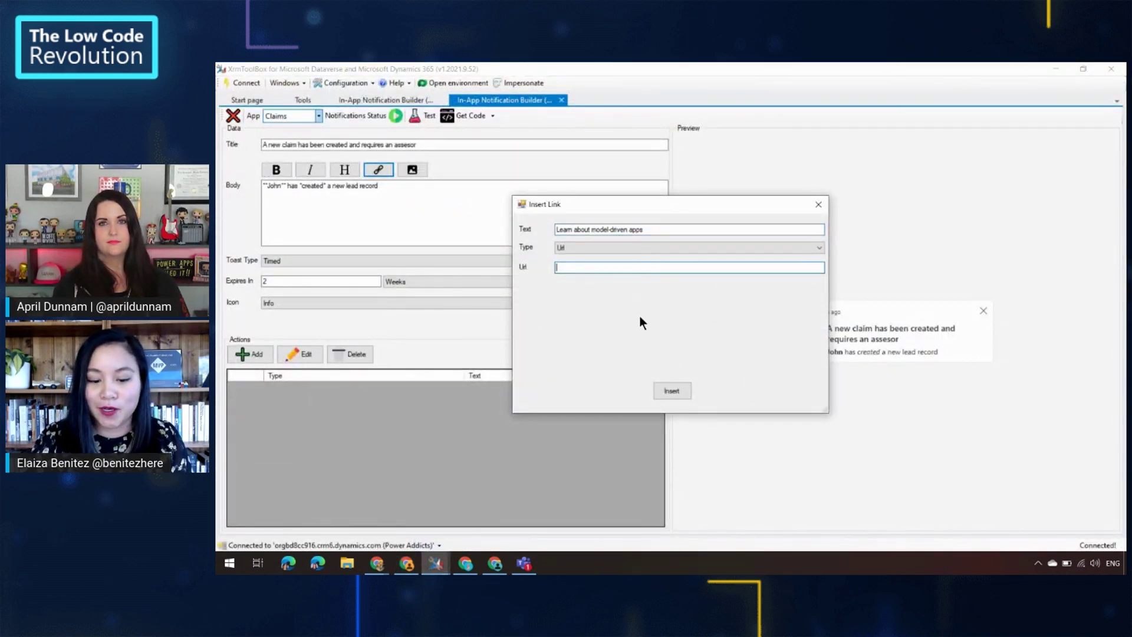
key(ctrl+v)
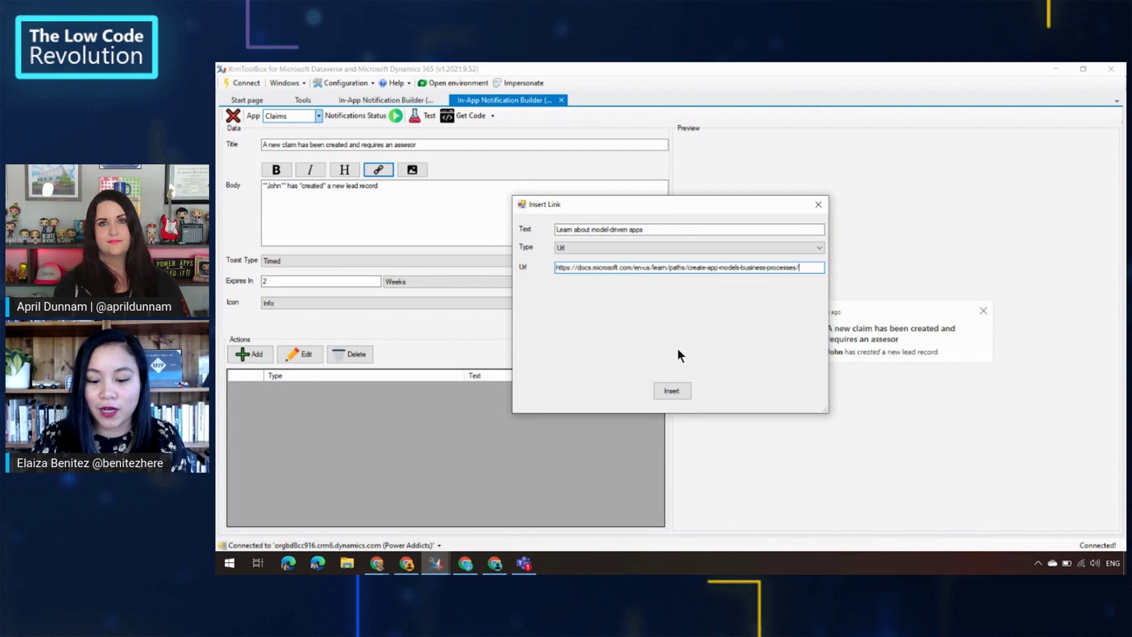
click(676, 392)
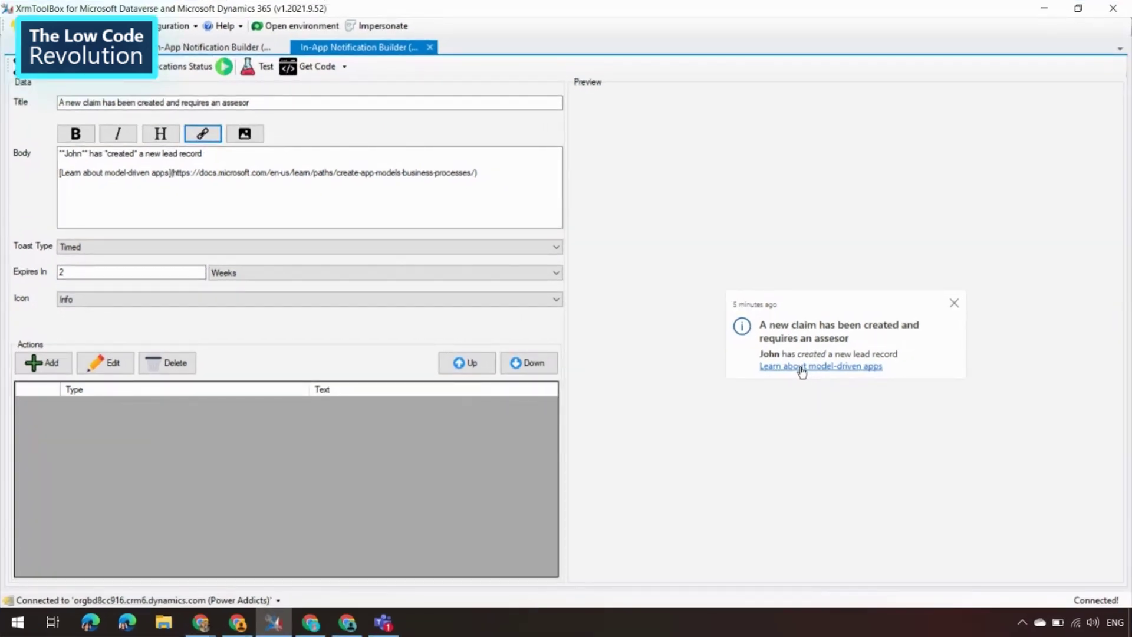
Step: Insert an image on a new line below the link, with alt text "Pineapple" and the URL of the pineapple picture open in the browser
click(483, 171)
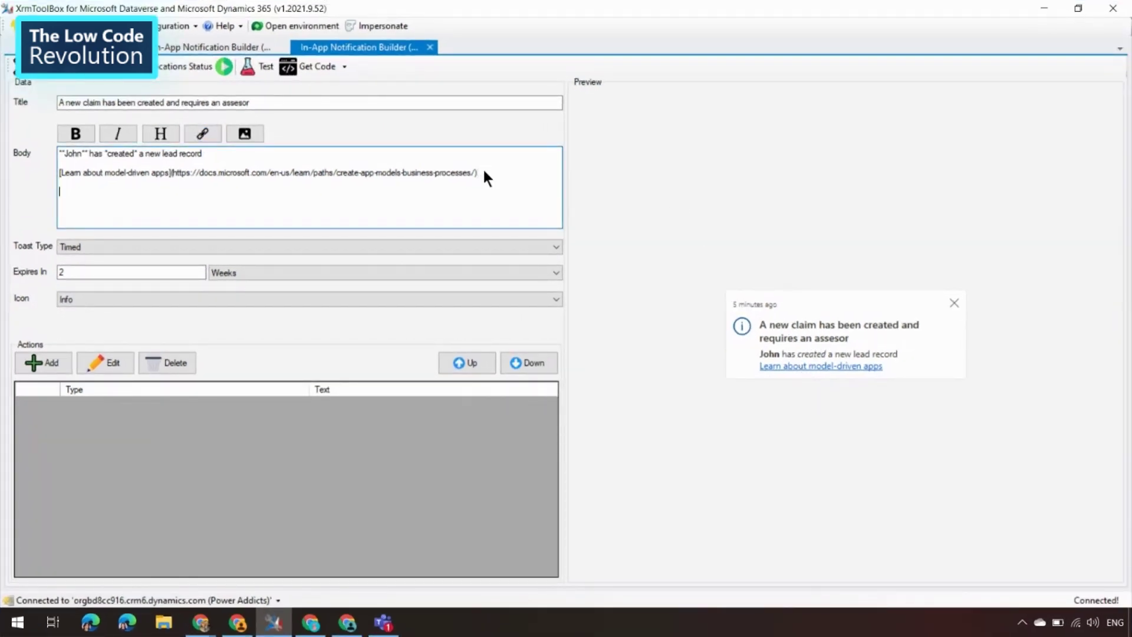
click(254, 137)
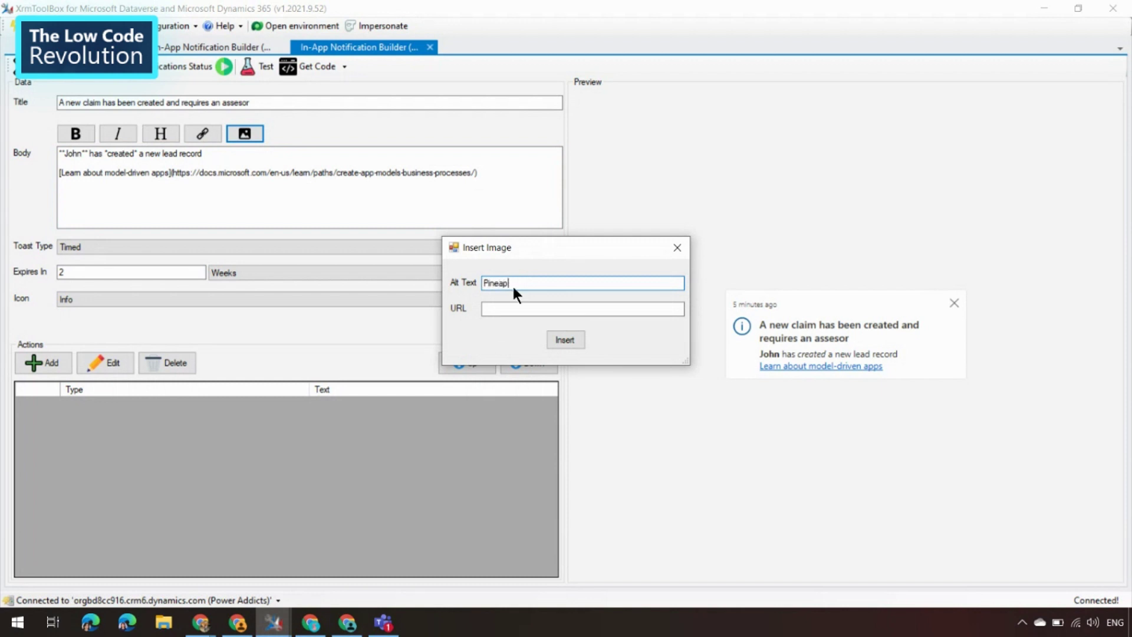
click(552, 308)
mouse_move(240, 627)
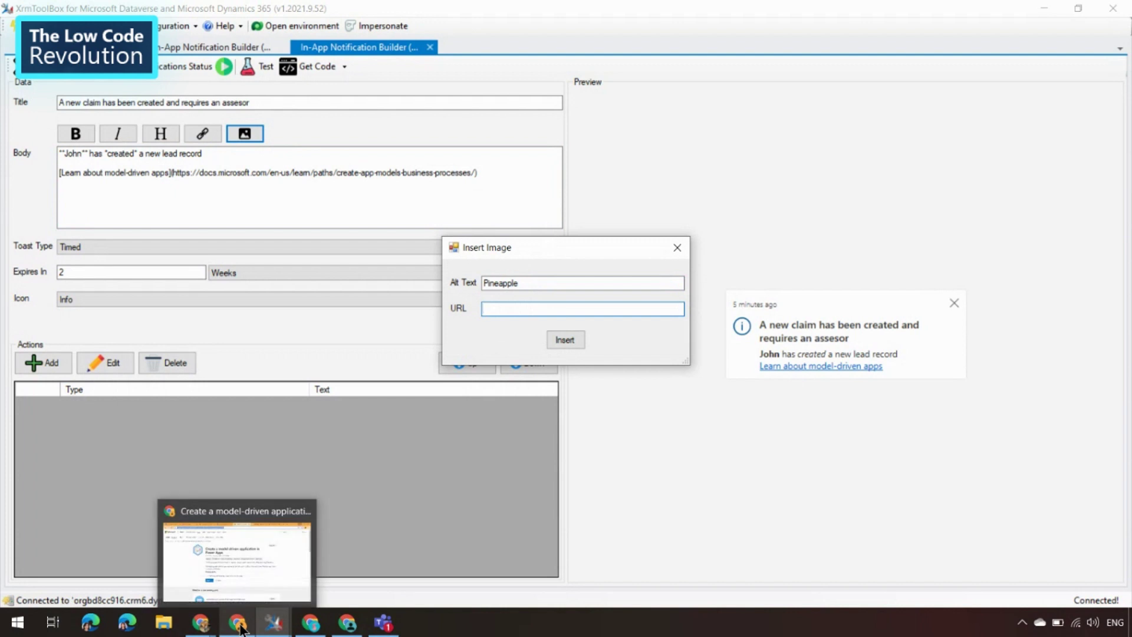
click(232, 581)
click(831, 15)
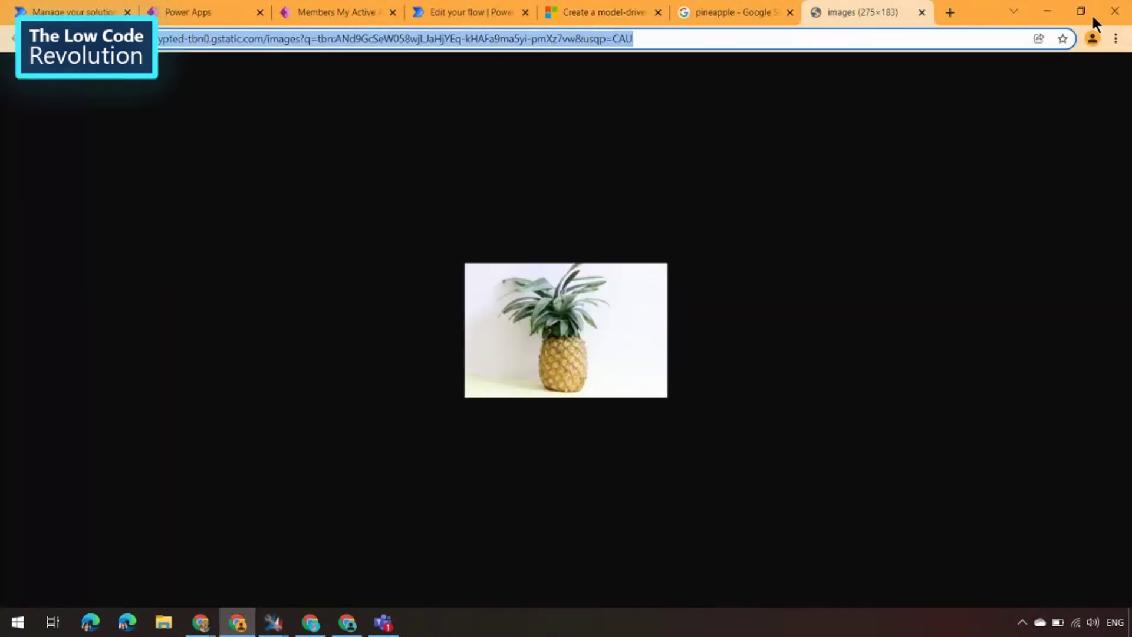
click(1047, 11)
click(583, 308)
text(https://encrypted-tbn0.gstatic.com/images?q=tbn:ANd9GcSeW058wjLJaHjYEq-kHAFa9ma5yi-pmXz7vw&usqp=CAU)
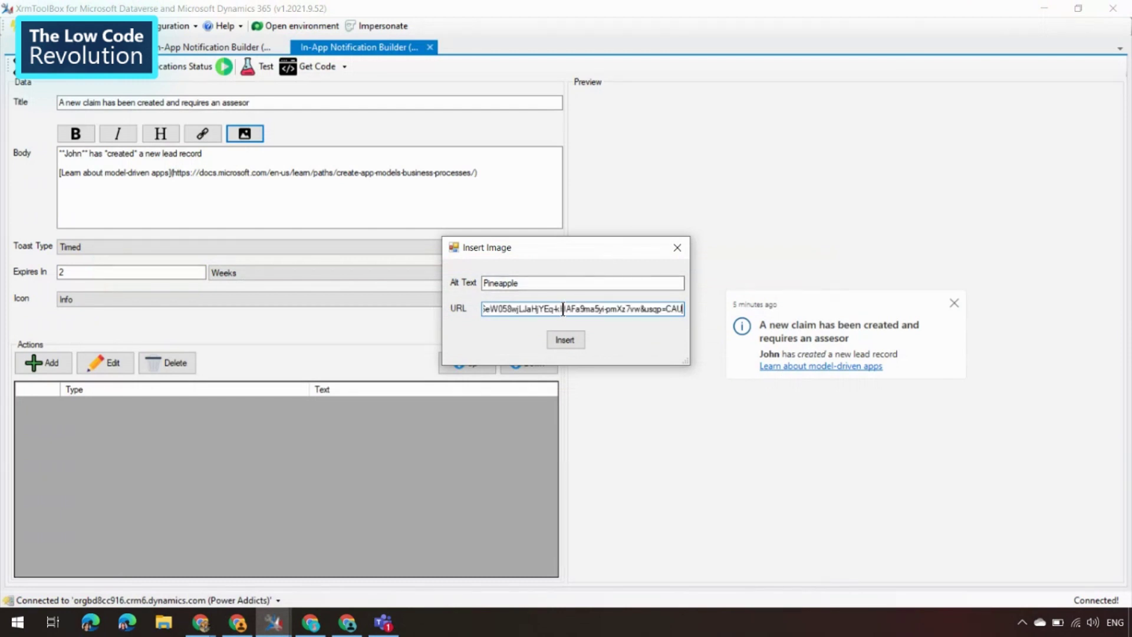
click(565, 340)
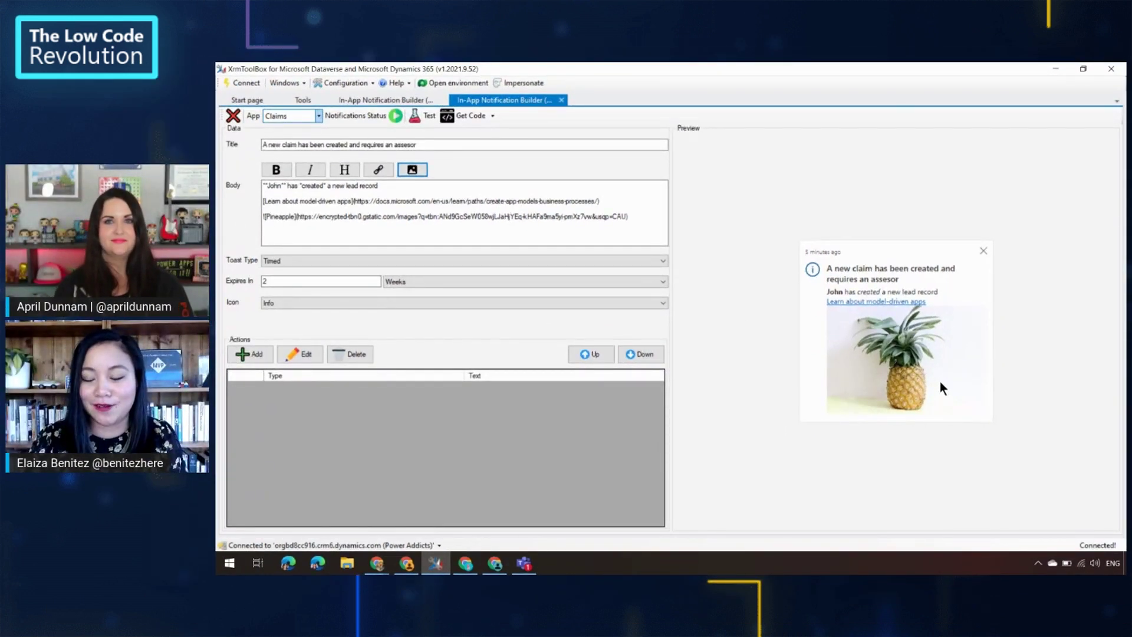
Step: Keep the notification's toast type at Timed and set its icon to Custom
click(277, 262)
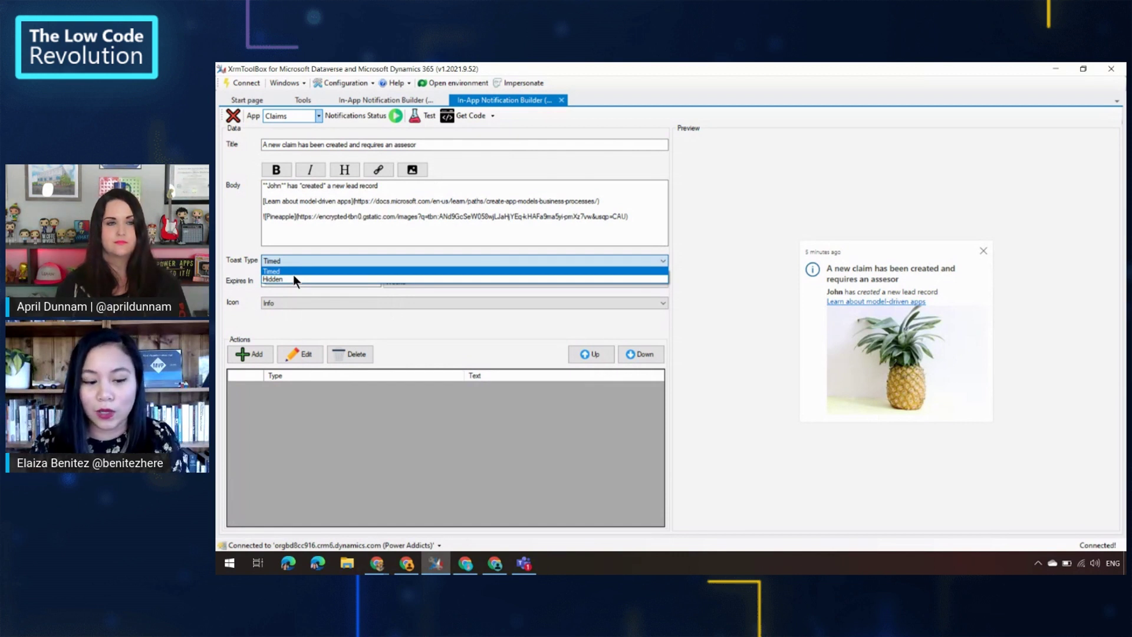
click(293, 272)
click(289, 282)
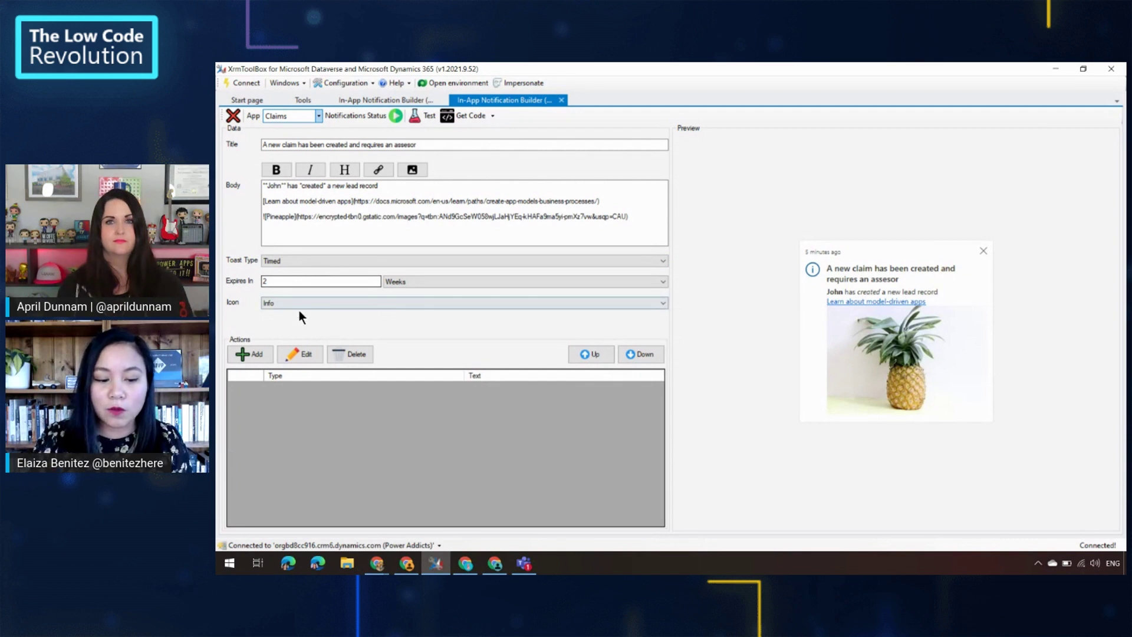
click(306, 303)
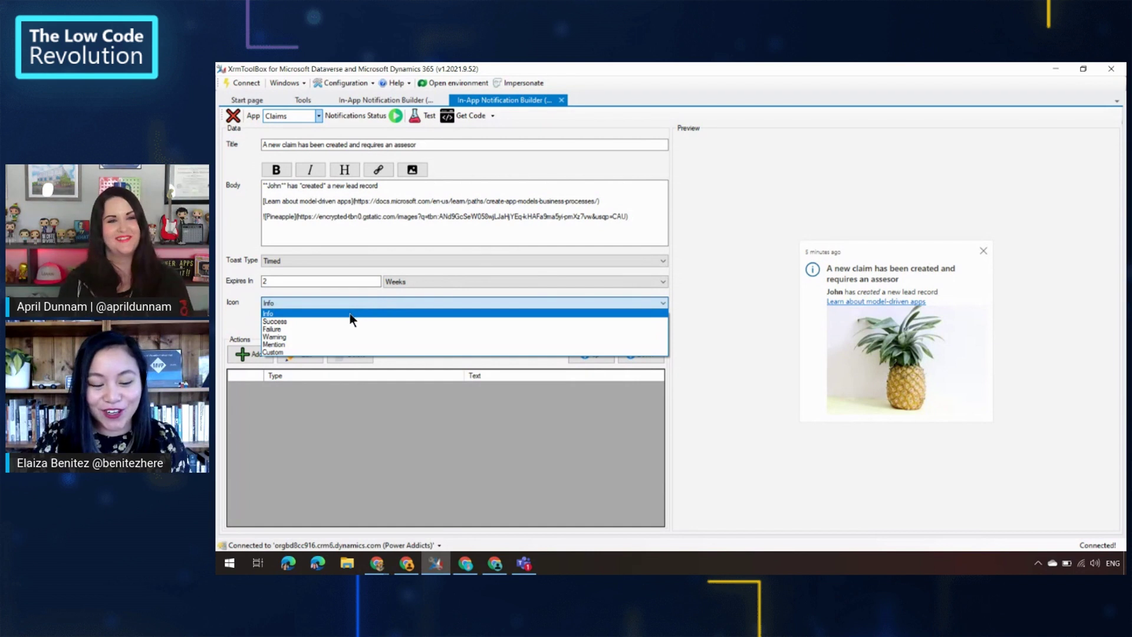
click(325, 330)
click(389, 303)
click(346, 352)
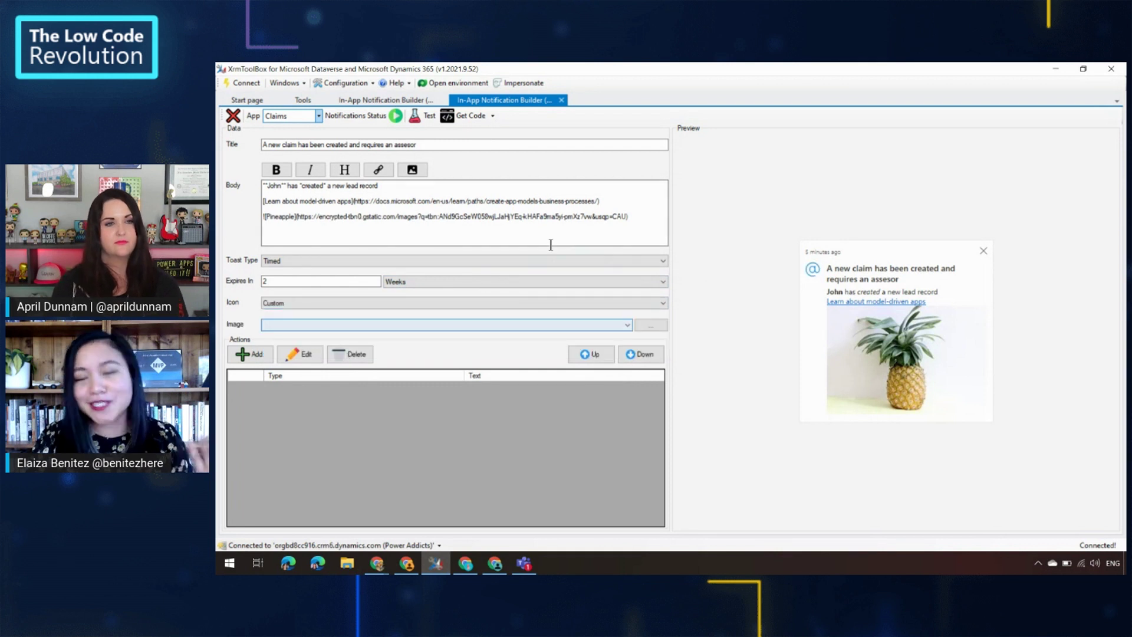
Step: Choose arrow.png as the image for the notification's custom icon
click(507, 326)
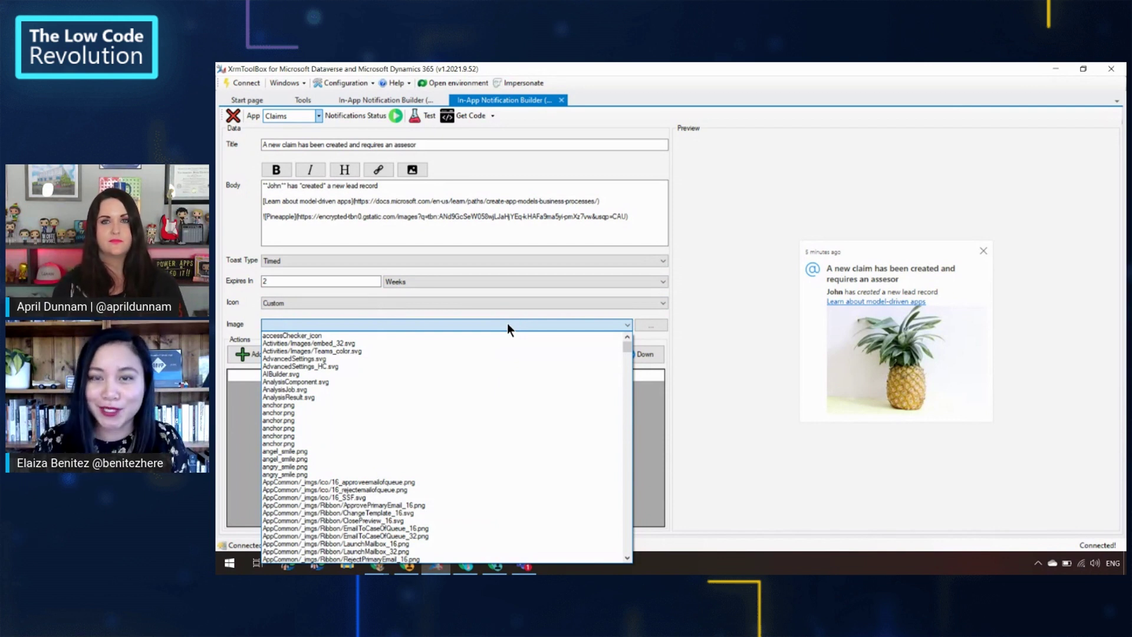
drag(627, 346, 607, 434)
scroll(581, 411, up, 1)
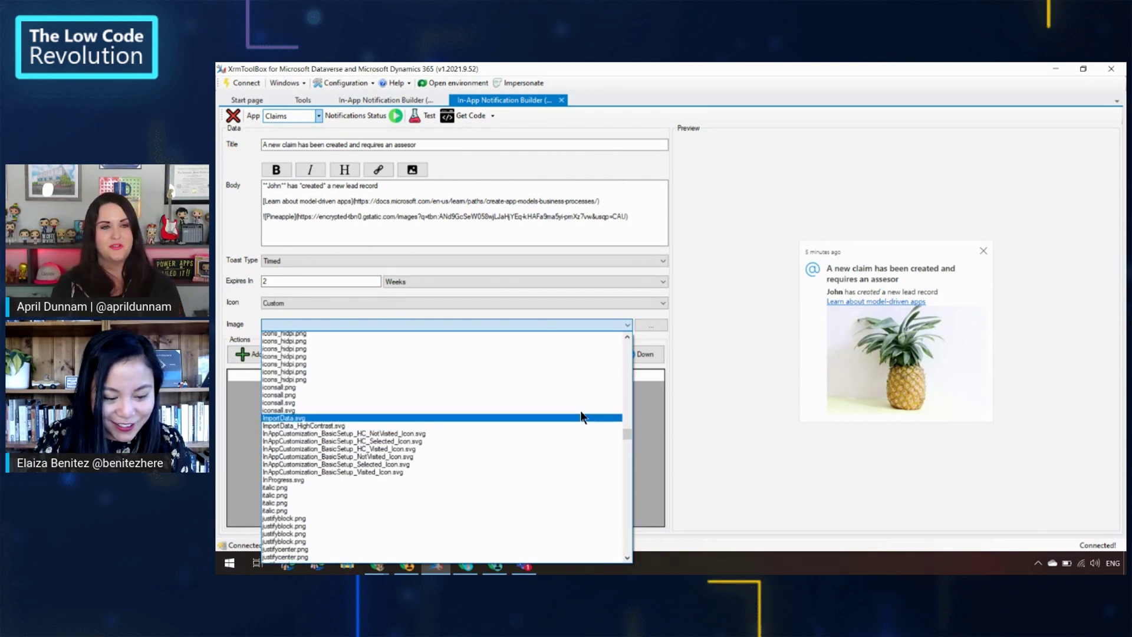
scroll(580, 416, up, 5)
drag(627, 434, 620, 356)
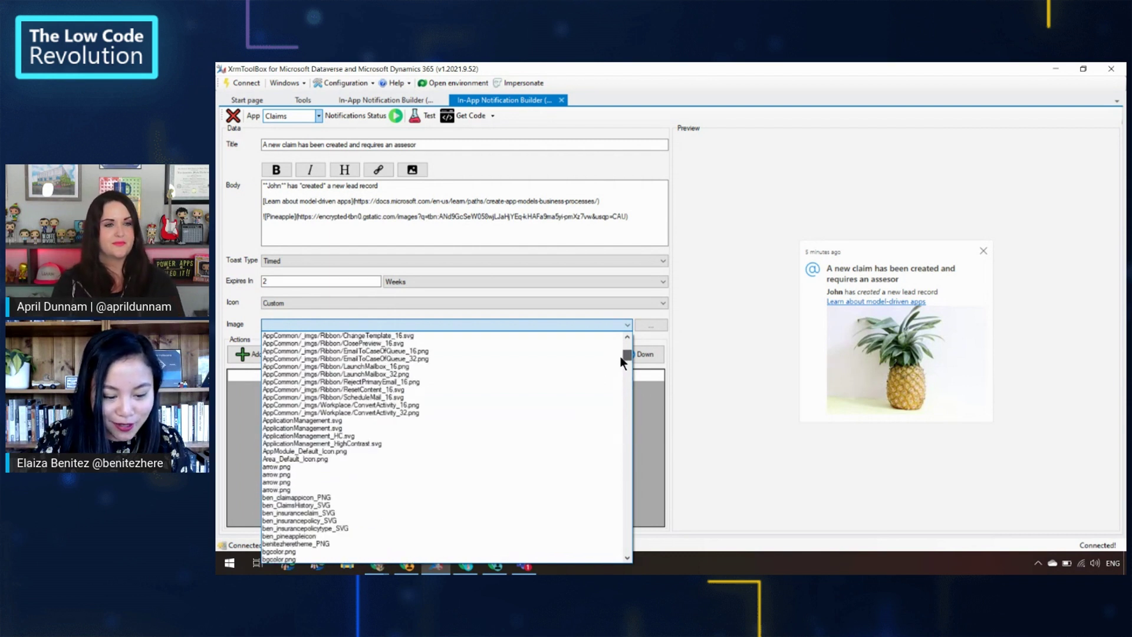
click(407, 470)
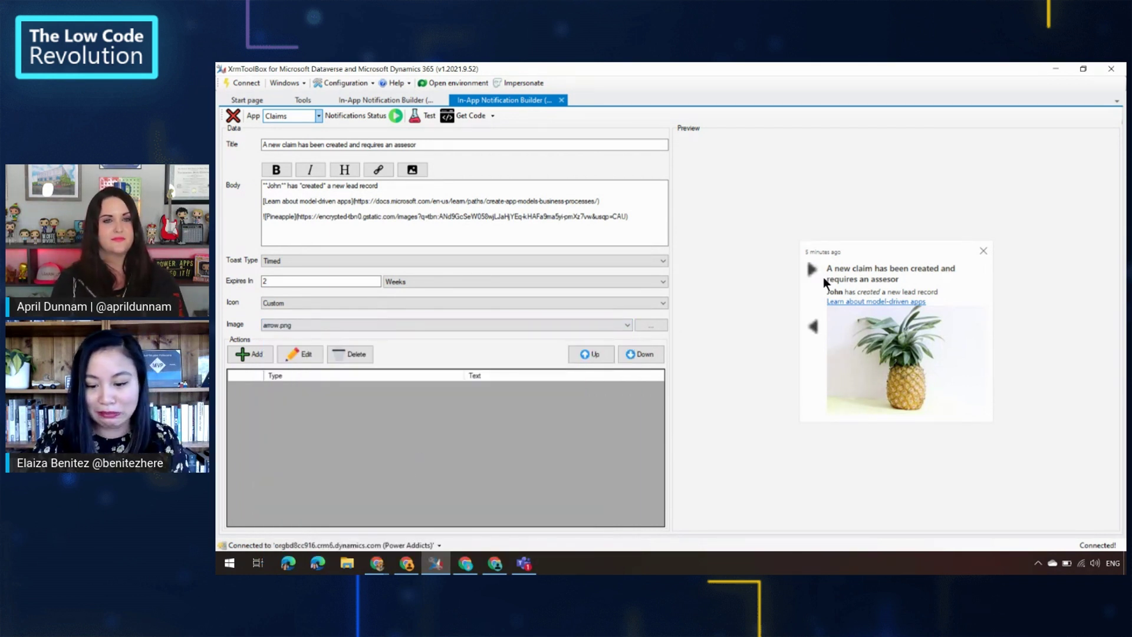
click(361, 299)
click(409, 300)
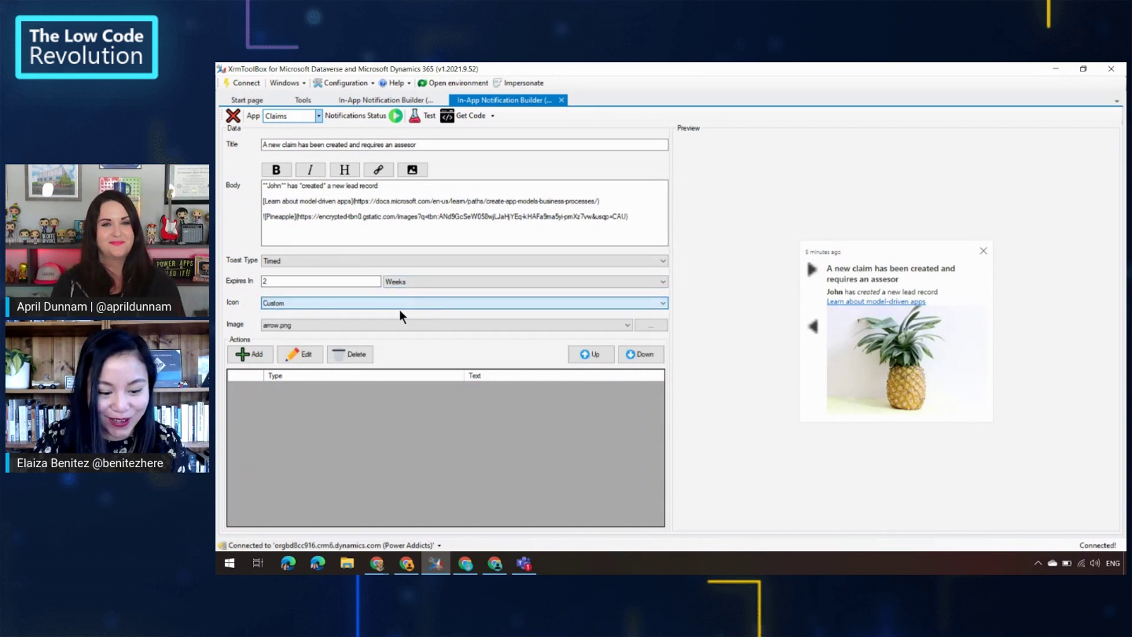
click(388, 324)
click(386, 324)
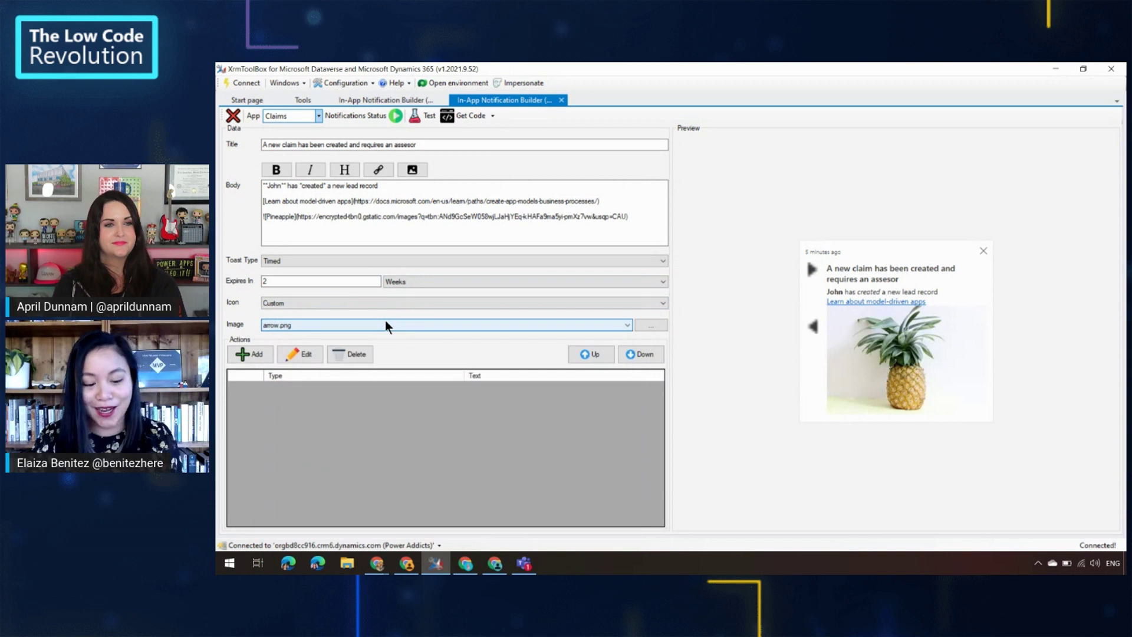
Step: Start a new notification action with the text "View Claim", opening as Inline and with the type Record
click(260, 352)
click(614, 227)
text(View Claim)
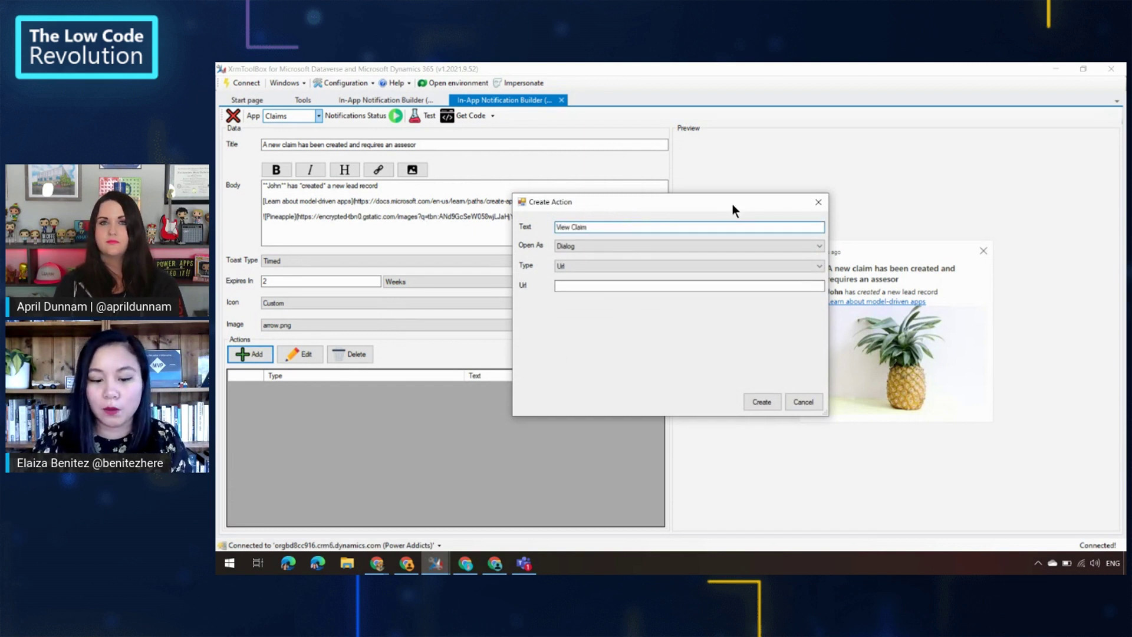
click(664, 244)
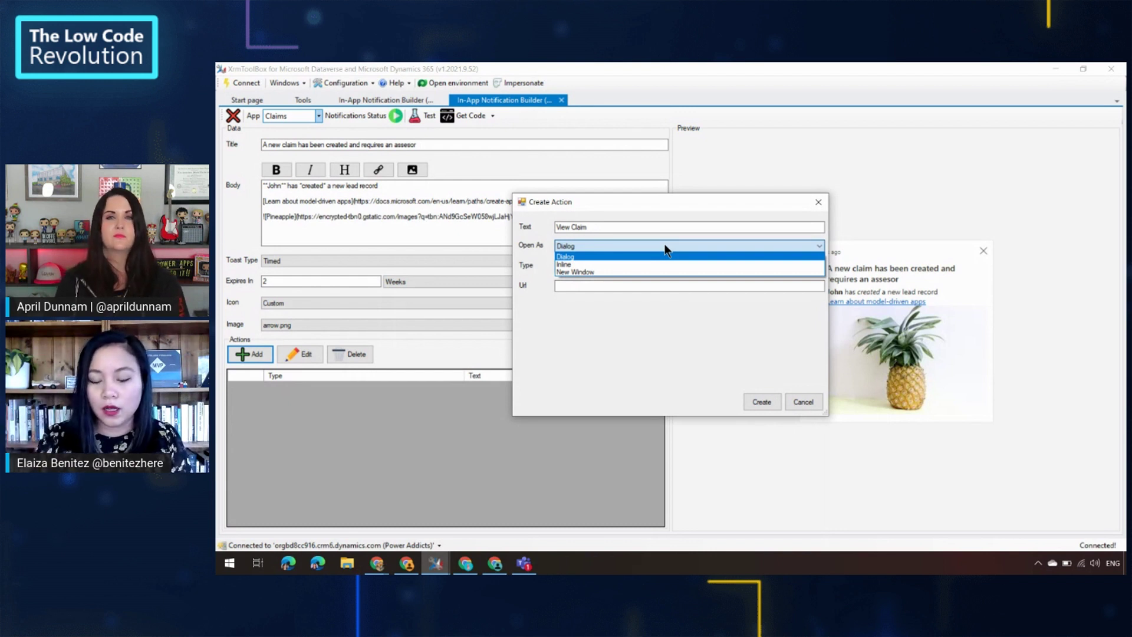
click(642, 266)
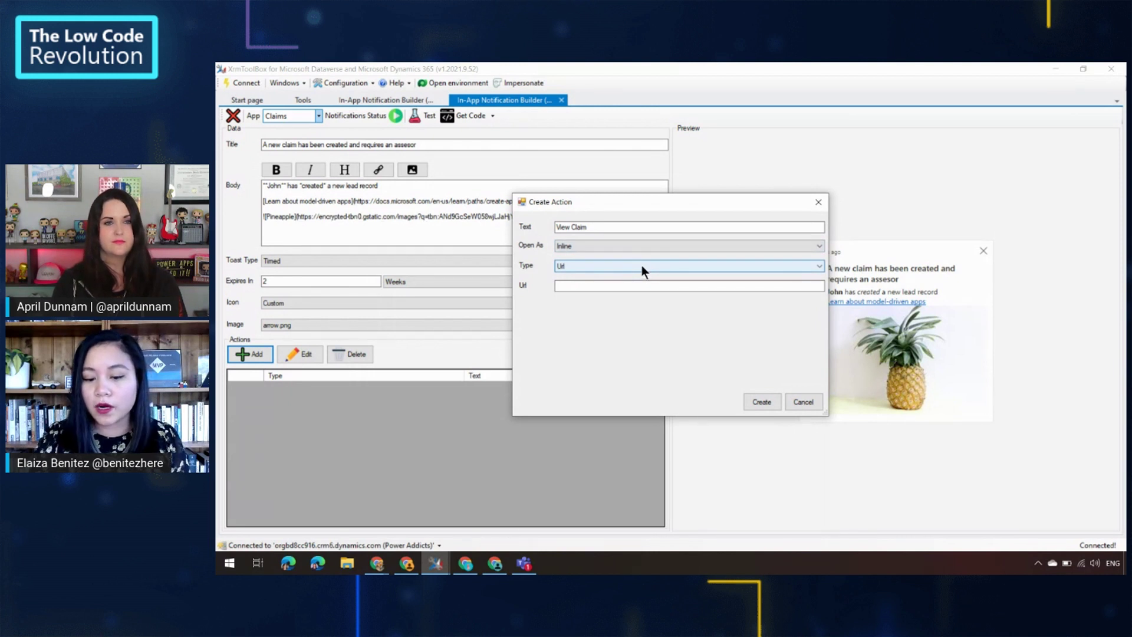
click(642, 265)
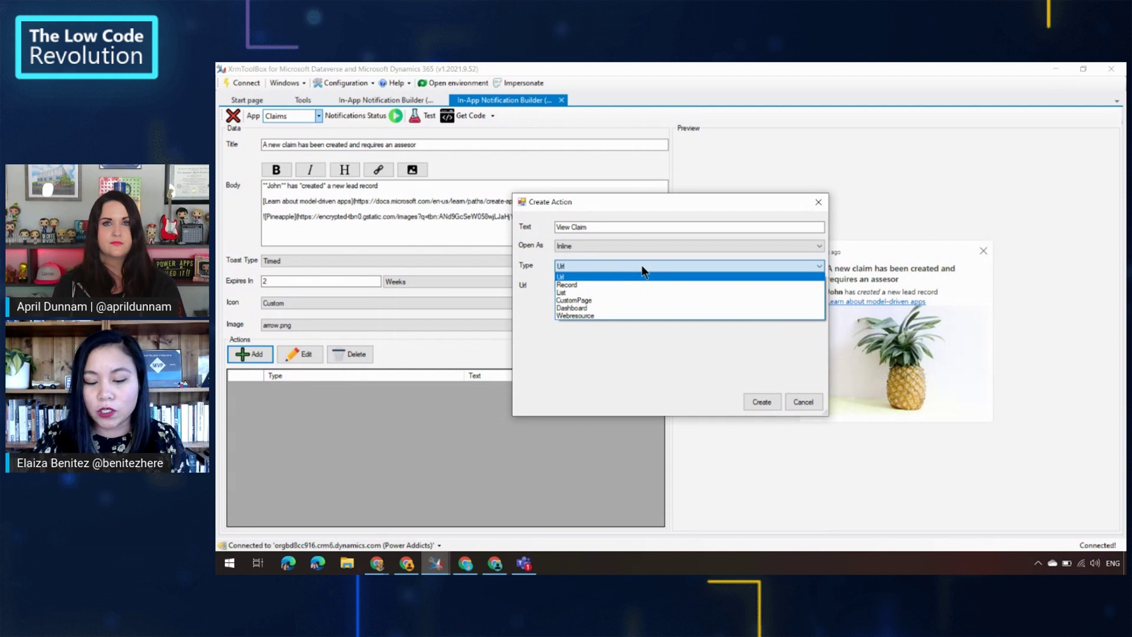
click(608, 286)
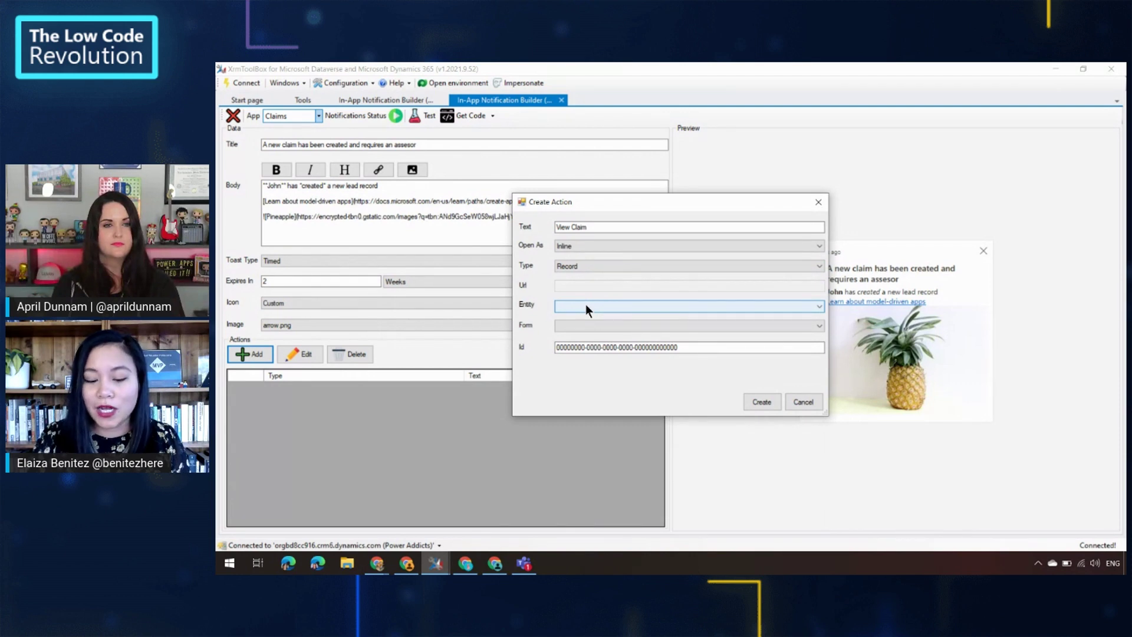
Step: Set the action's entity to Insurance Claim (ben_insuranceclaim) and its form to Information, and create the action
click(585, 304)
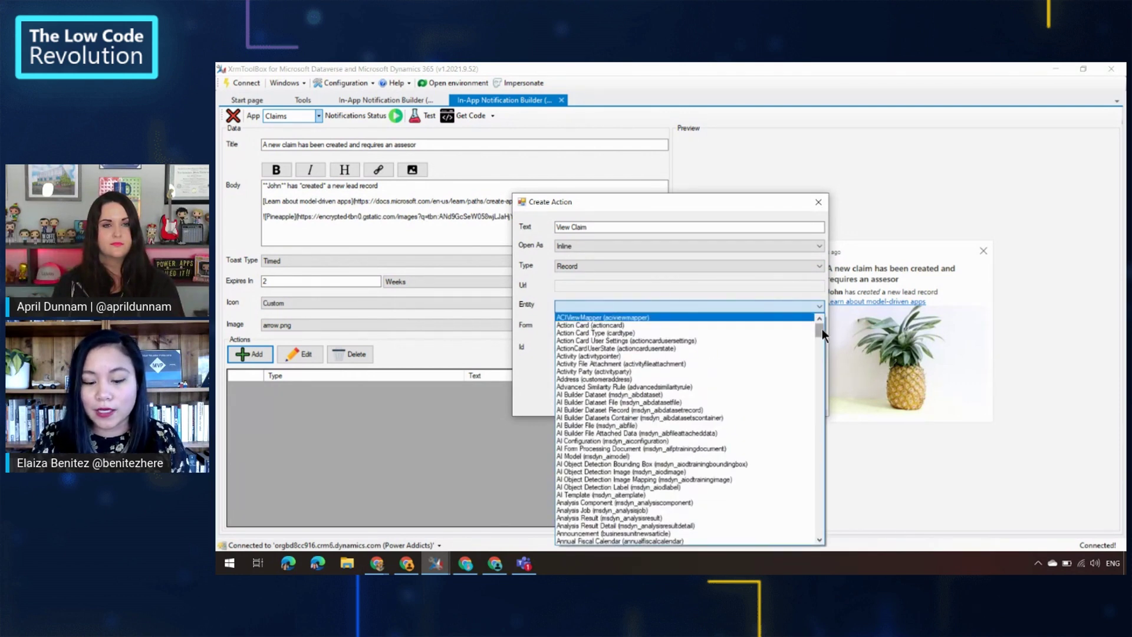
drag(821, 328, 837, 407)
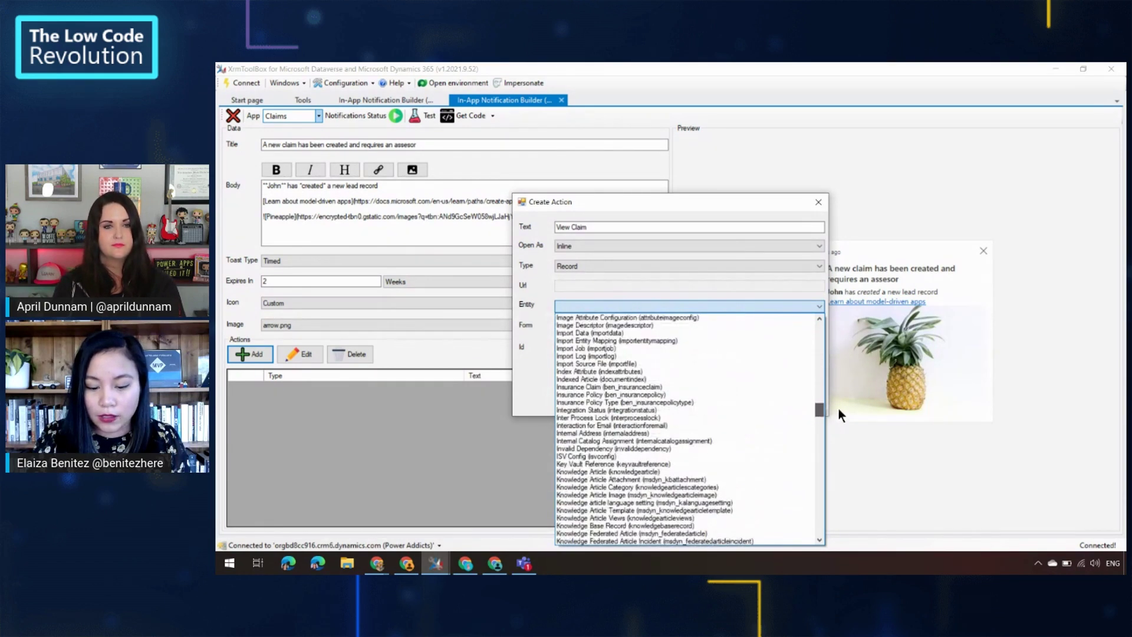
click(724, 386)
click(670, 326)
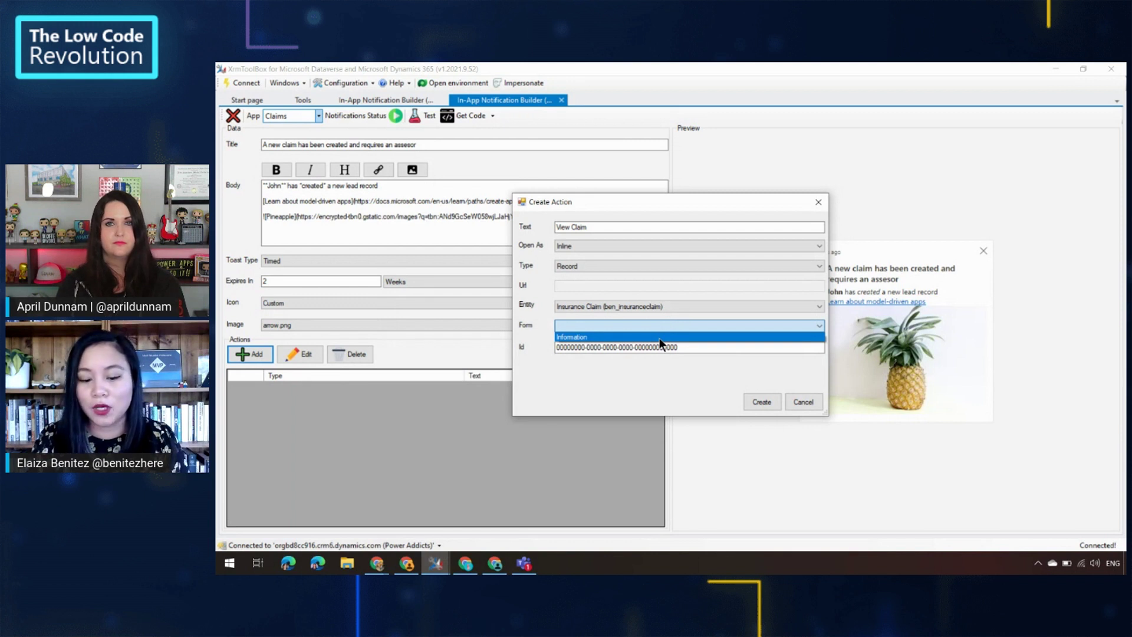
click(659, 338)
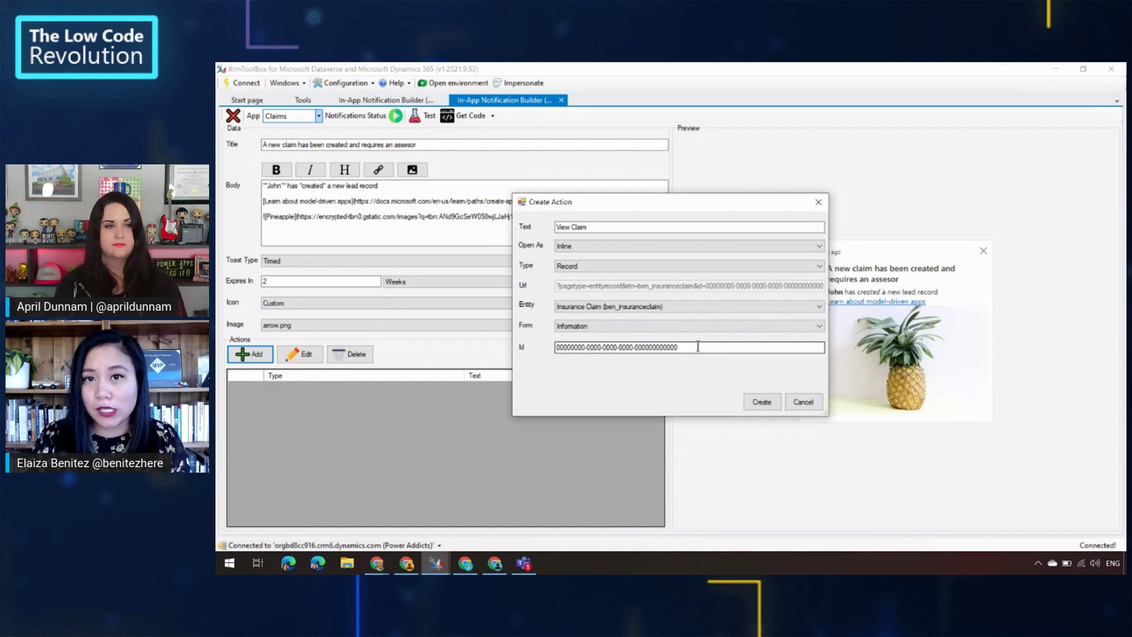
click(760, 401)
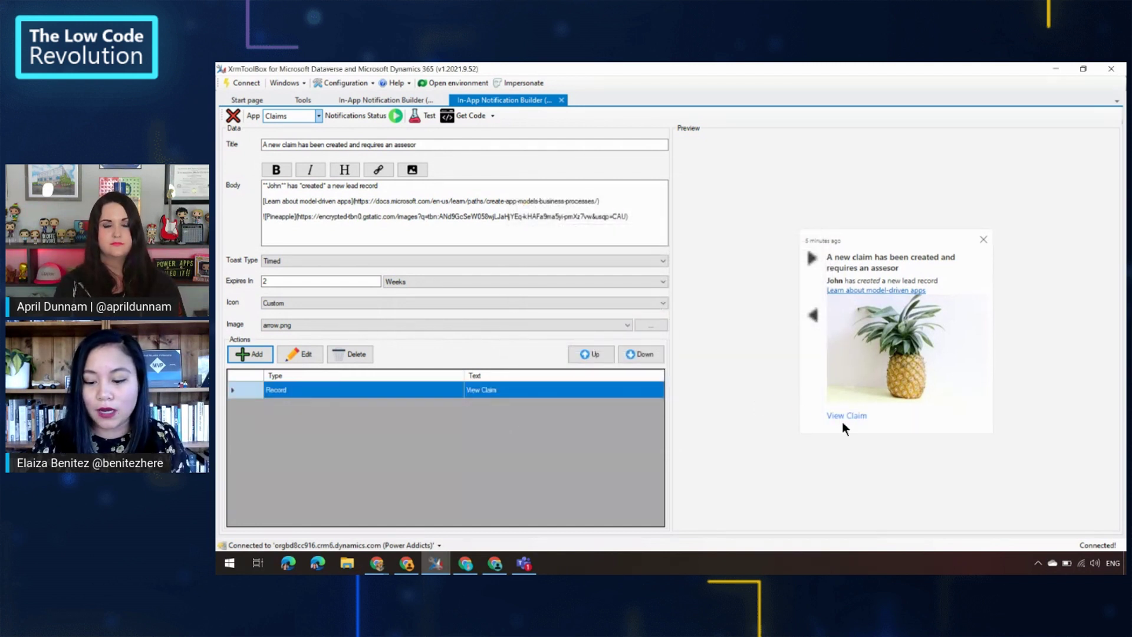
Step: Start a second notification action with the text "View Member", opening in a New Window and with the type Record
click(260, 352)
click(622, 227)
text(View Member)
click(613, 245)
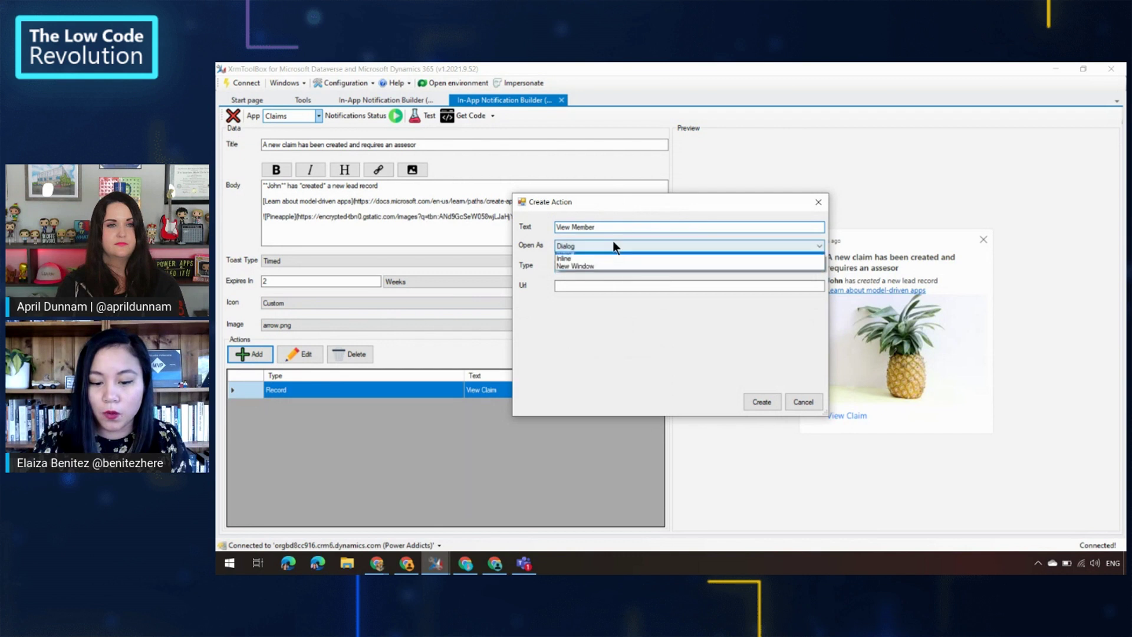
click(598, 272)
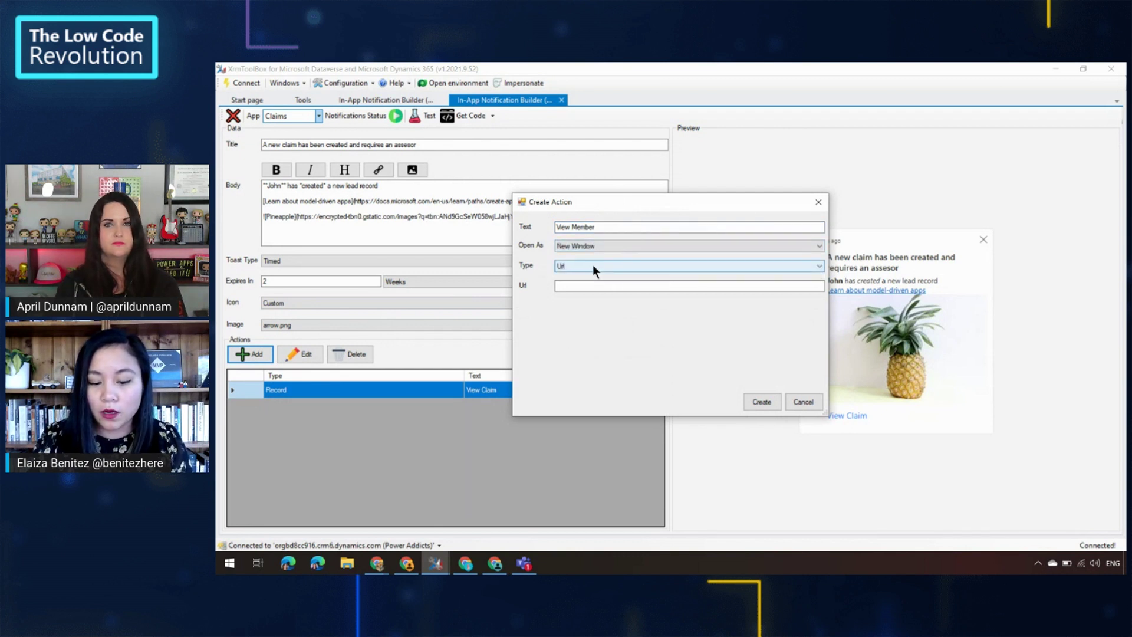
click(592, 266)
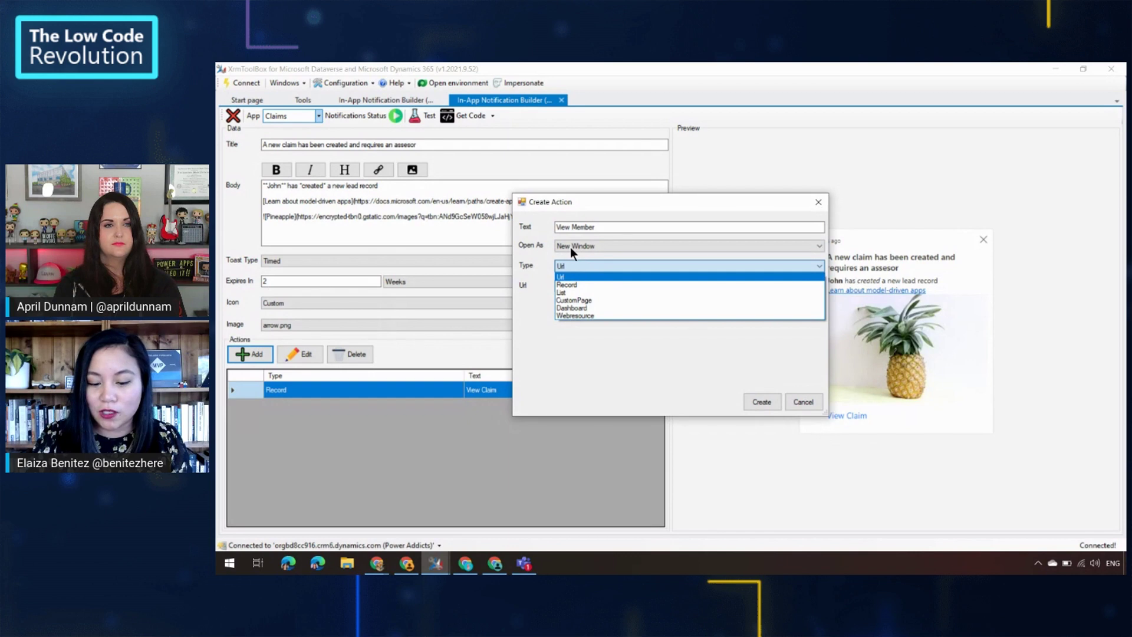
click(581, 284)
Step: Set the second action's entity to Member (account) and its form to Member, and create the action
click(586, 303)
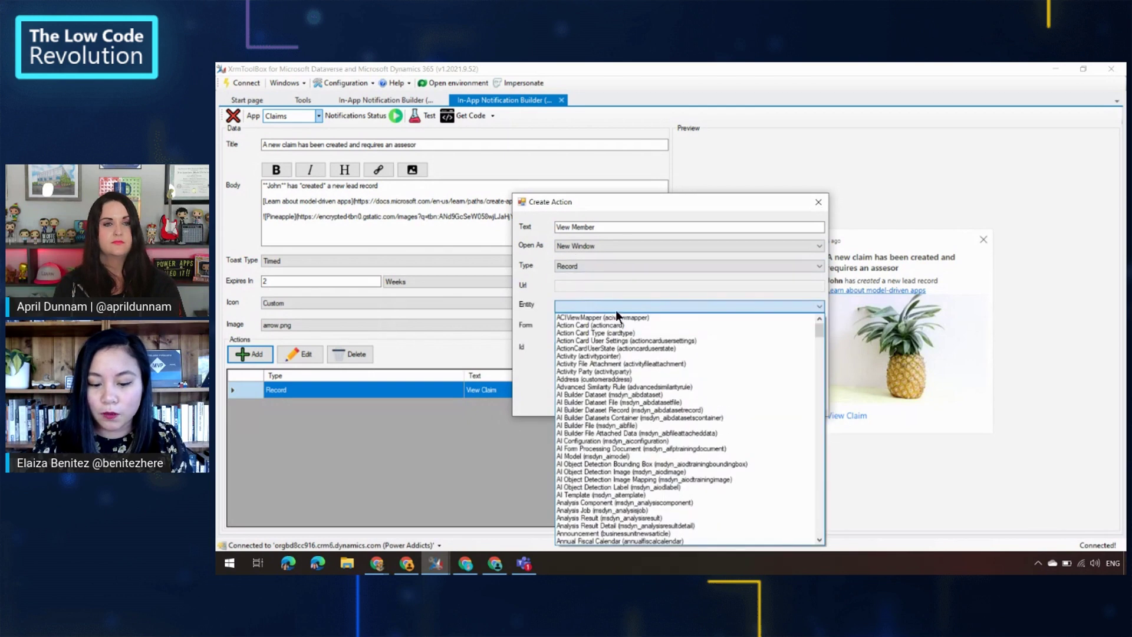
drag(822, 331, 817, 434)
click(684, 393)
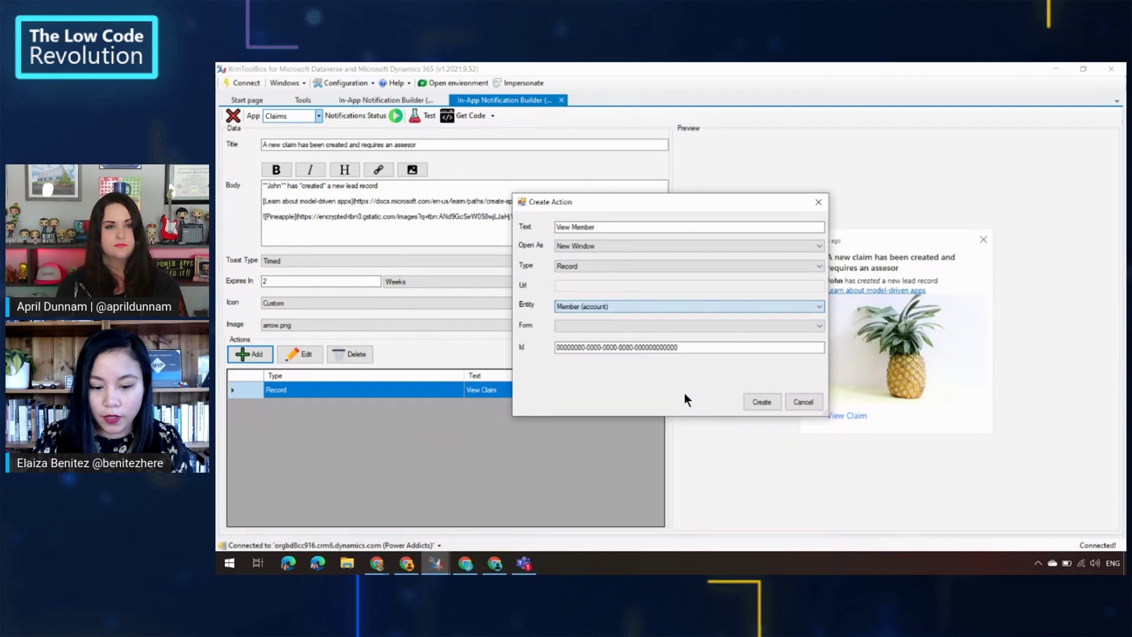
click(629, 326)
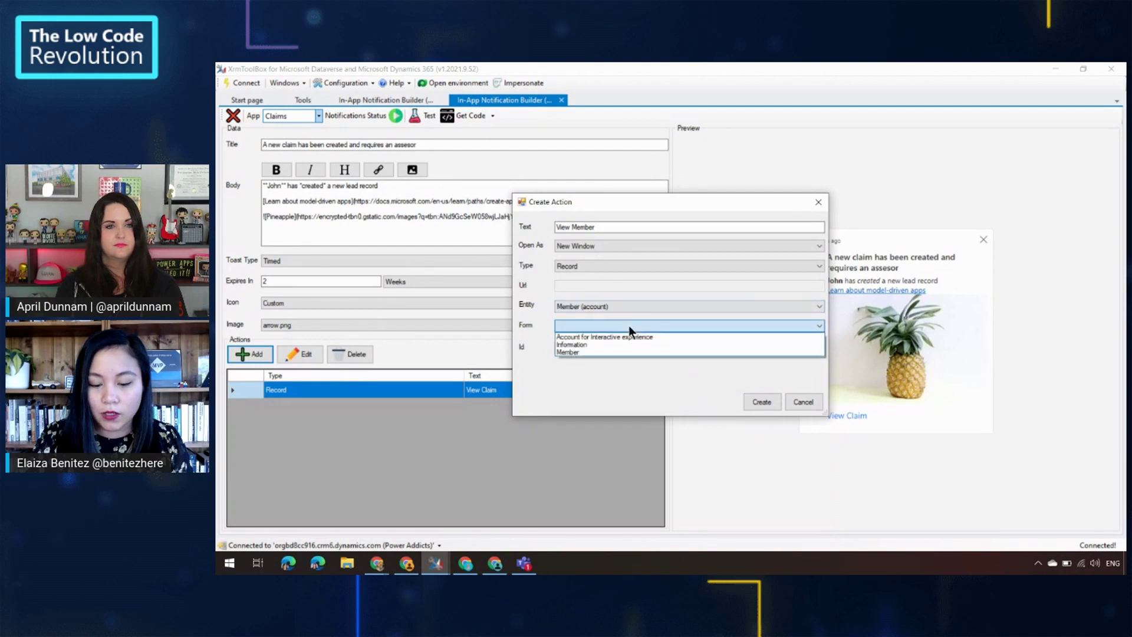
click(613, 352)
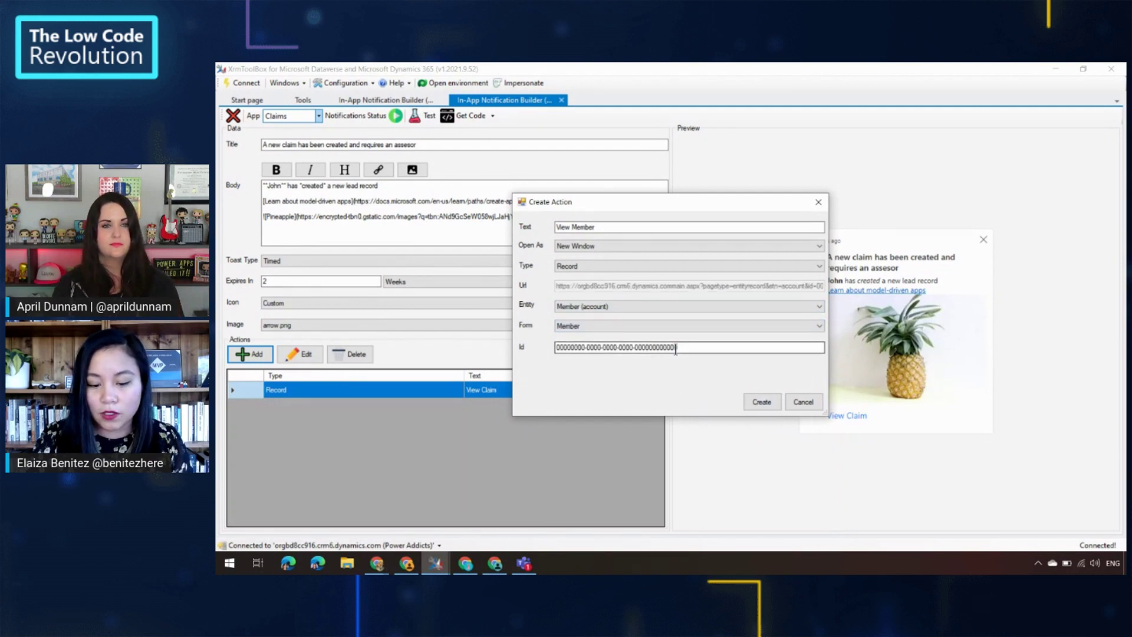
click(762, 402)
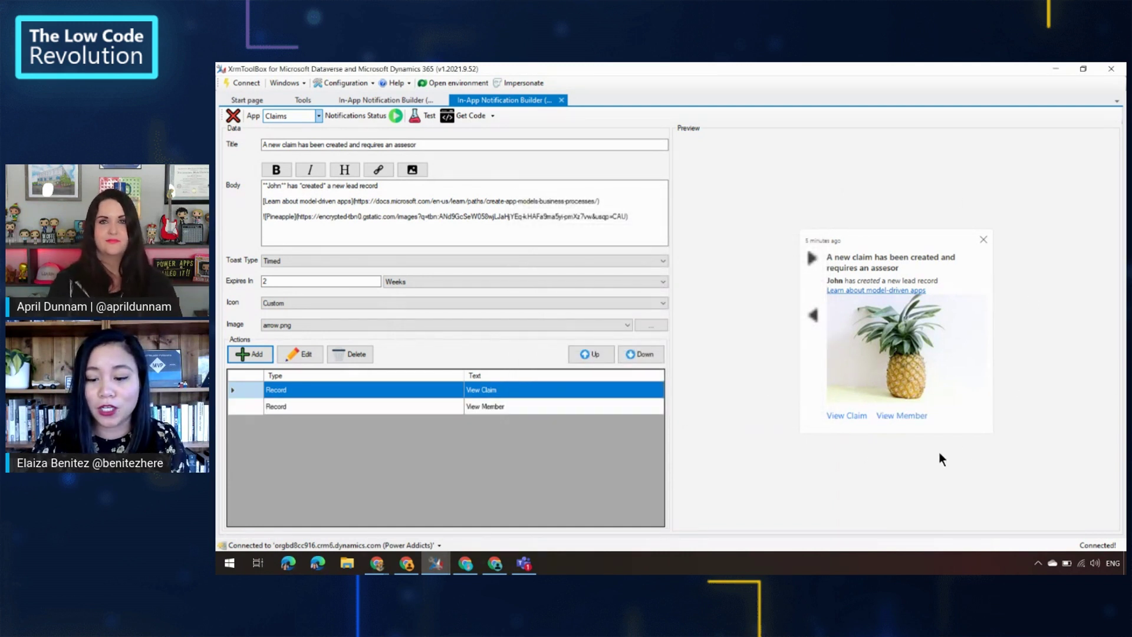
Step: Send a test notification to the user account listed directly above Delegated Admin
click(416, 118)
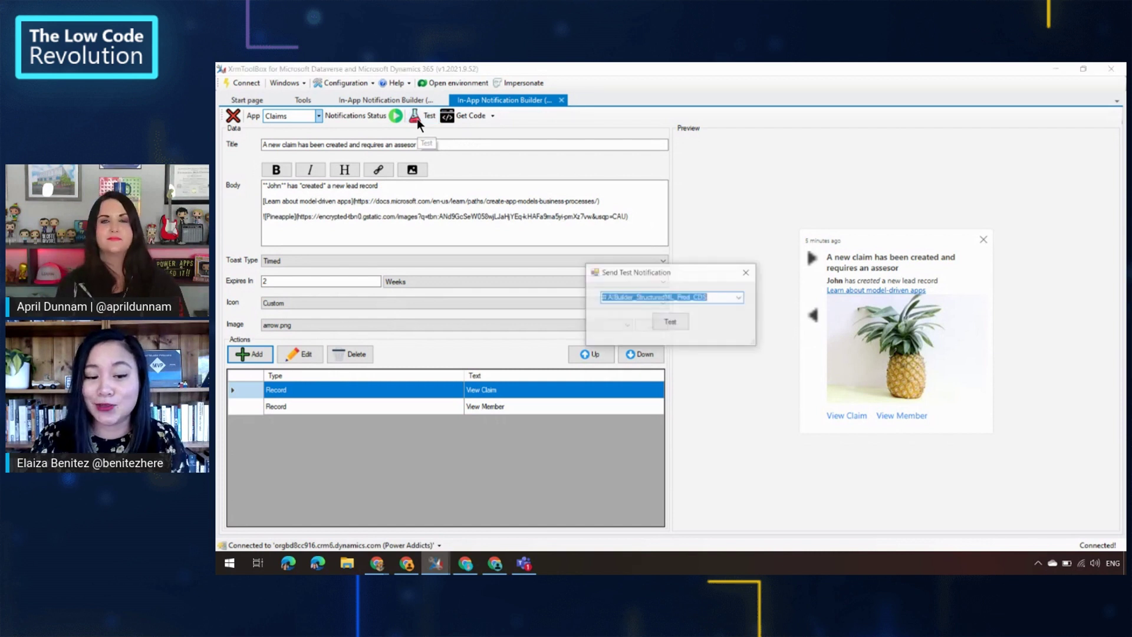
click(738, 298)
drag(738, 322, 752, 440)
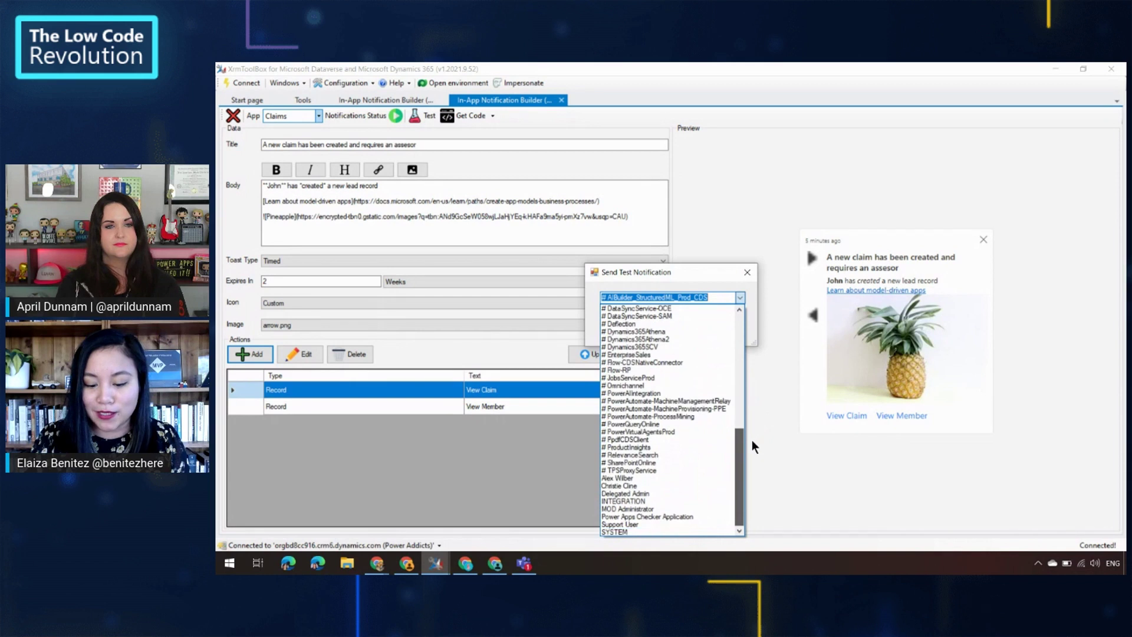
click(681, 485)
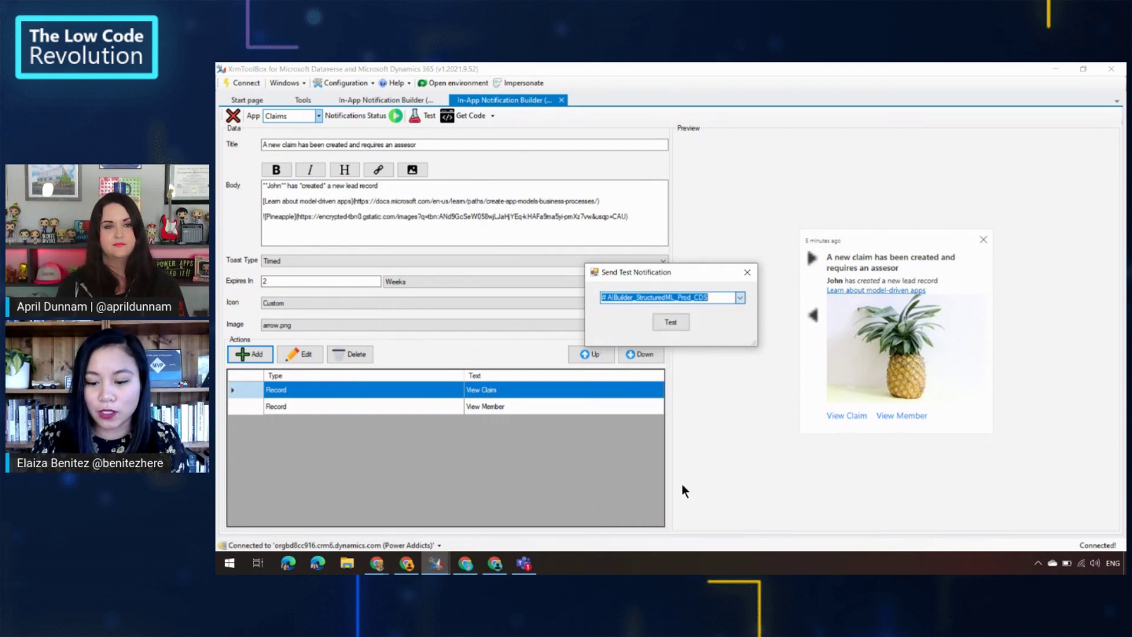
click(671, 323)
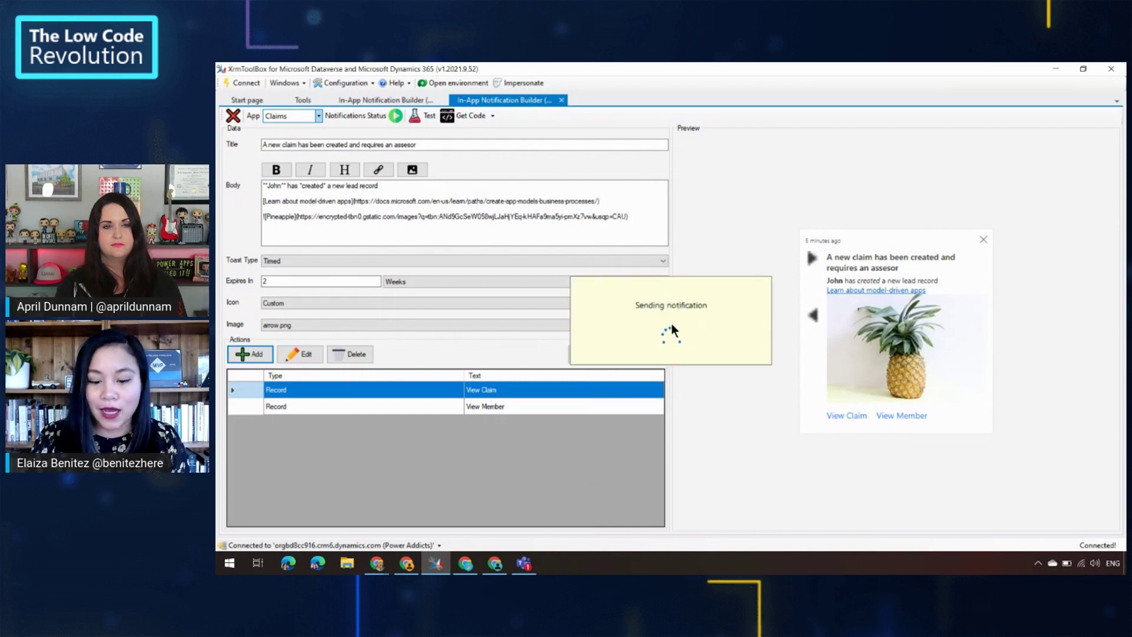
Step: Switch to the Claims app in Google Chrome and go to the Insurance Policy Types page
mouse_move(474, 565)
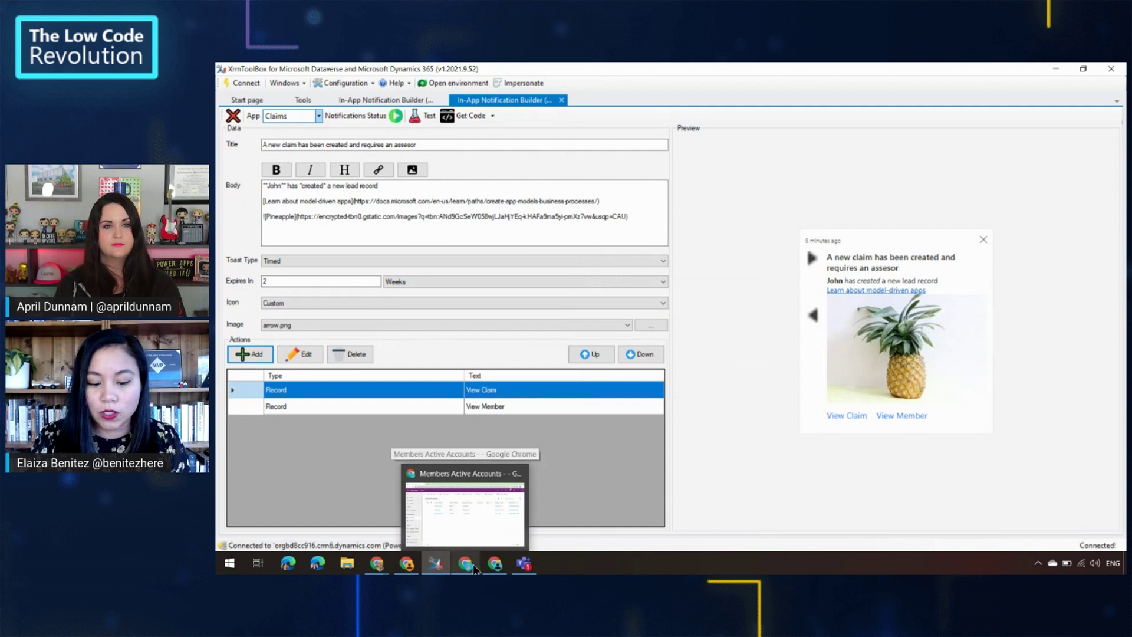
click(465, 502)
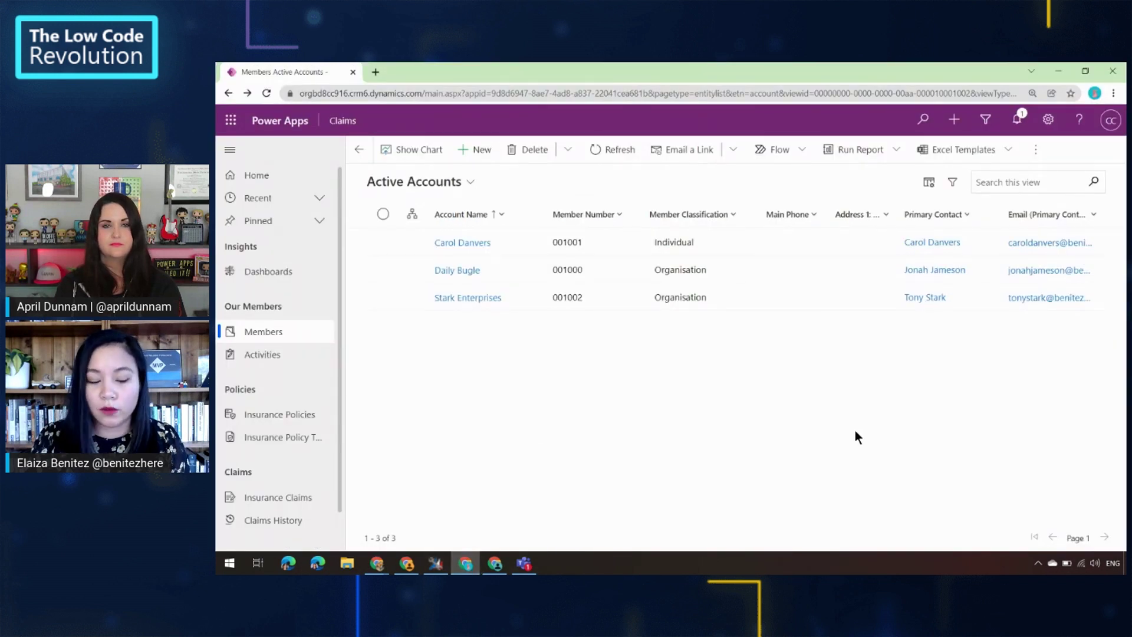
click(299, 441)
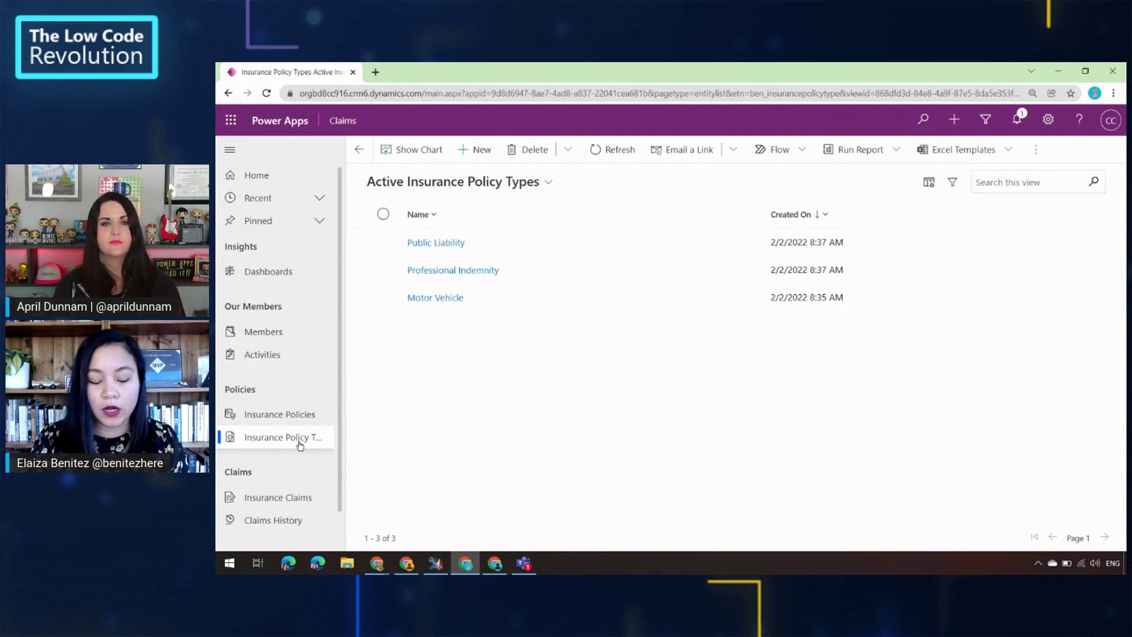
Step: View the Members list and the Insurance Policies list in the Claims app
click(272, 332)
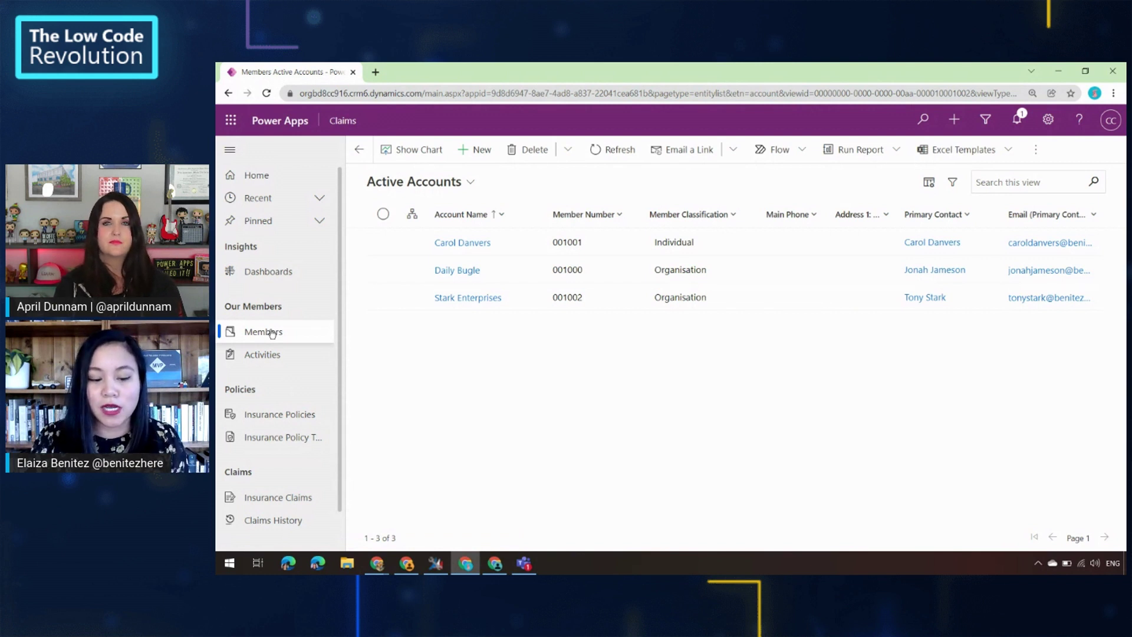
click(279, 415)
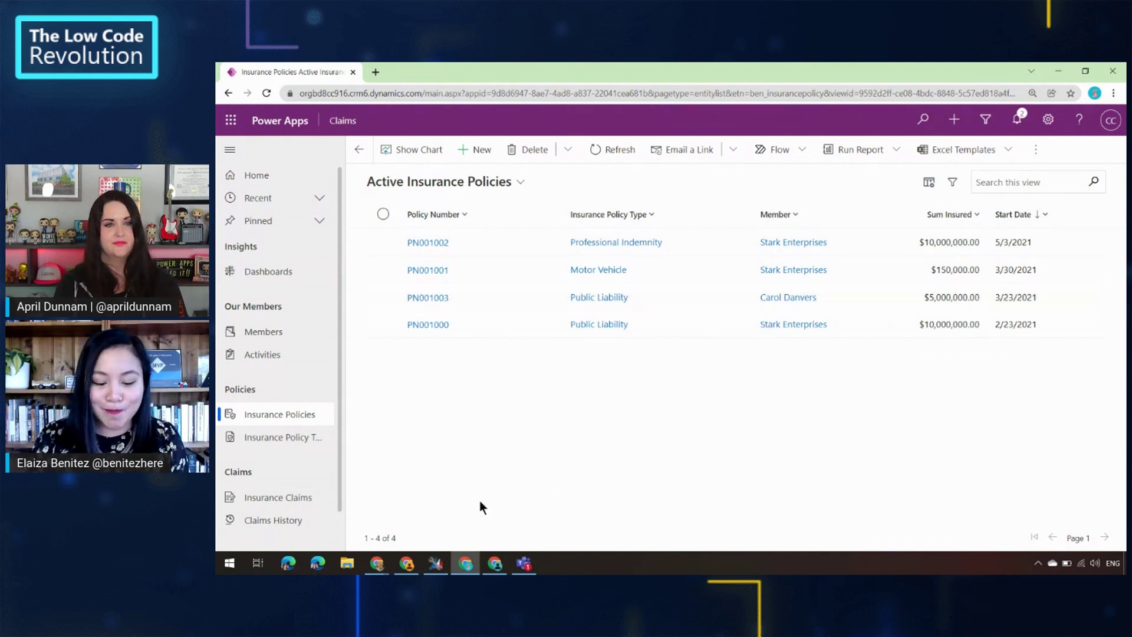
Step: Switch to XrmToolBox and generate the notification's code for Power Automate, showing it in a maximized window
click(435, 565)
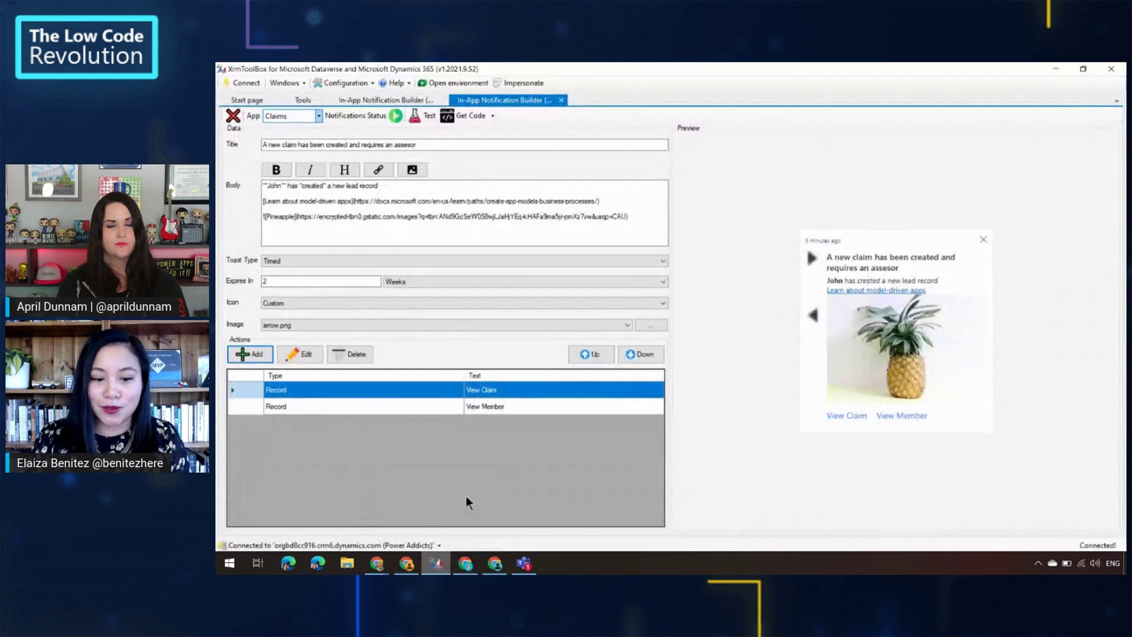
click(493, 117)
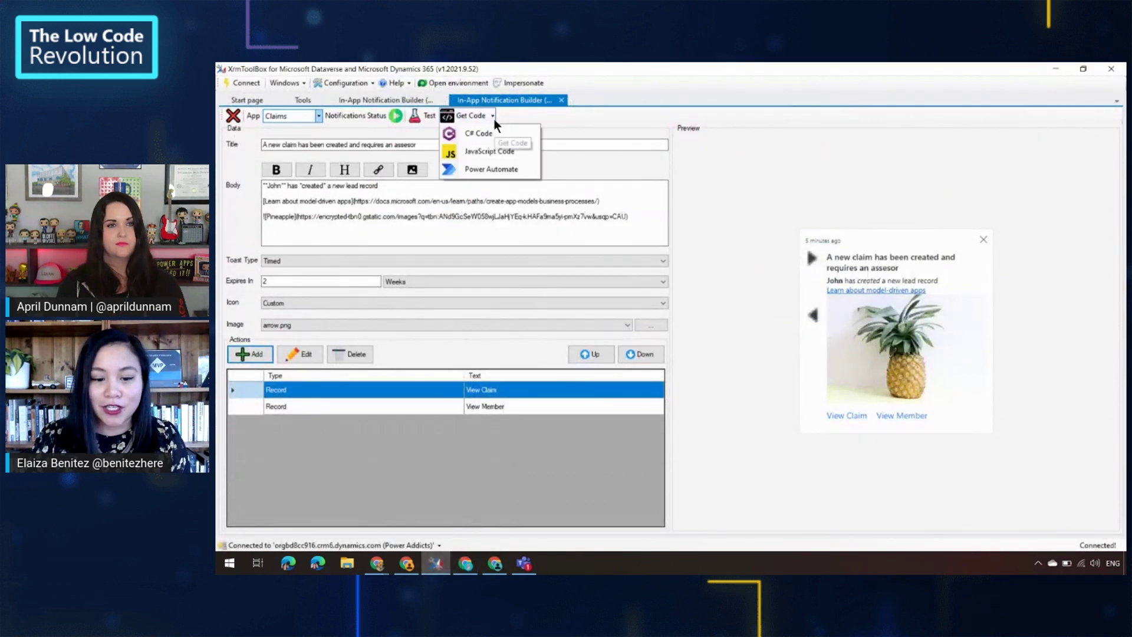
click(526, 168)
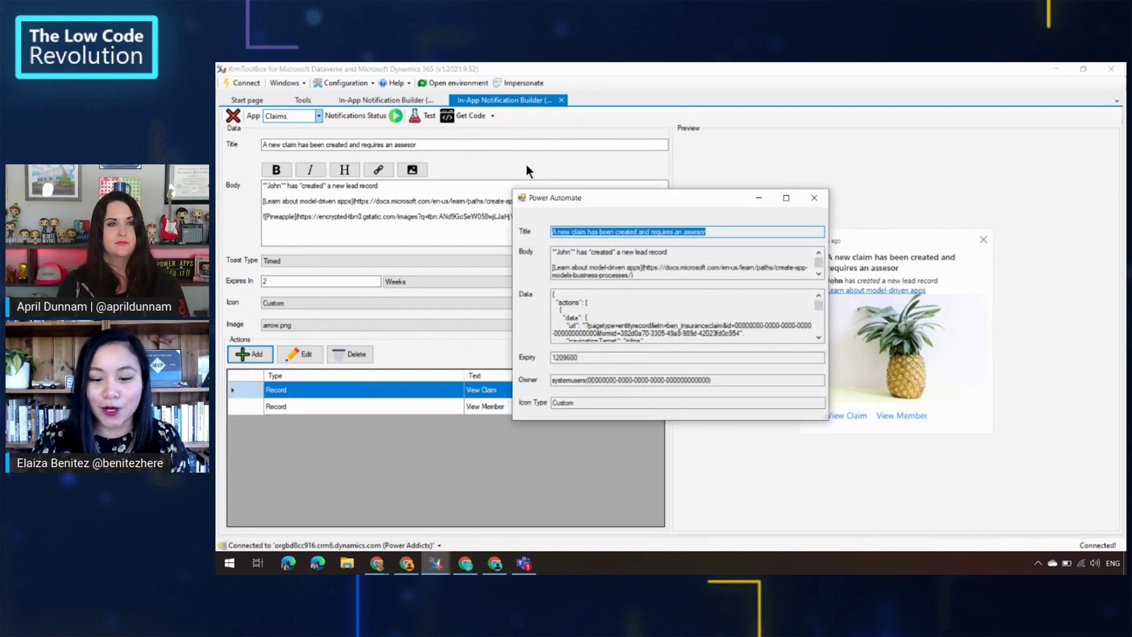
click(787, 199)
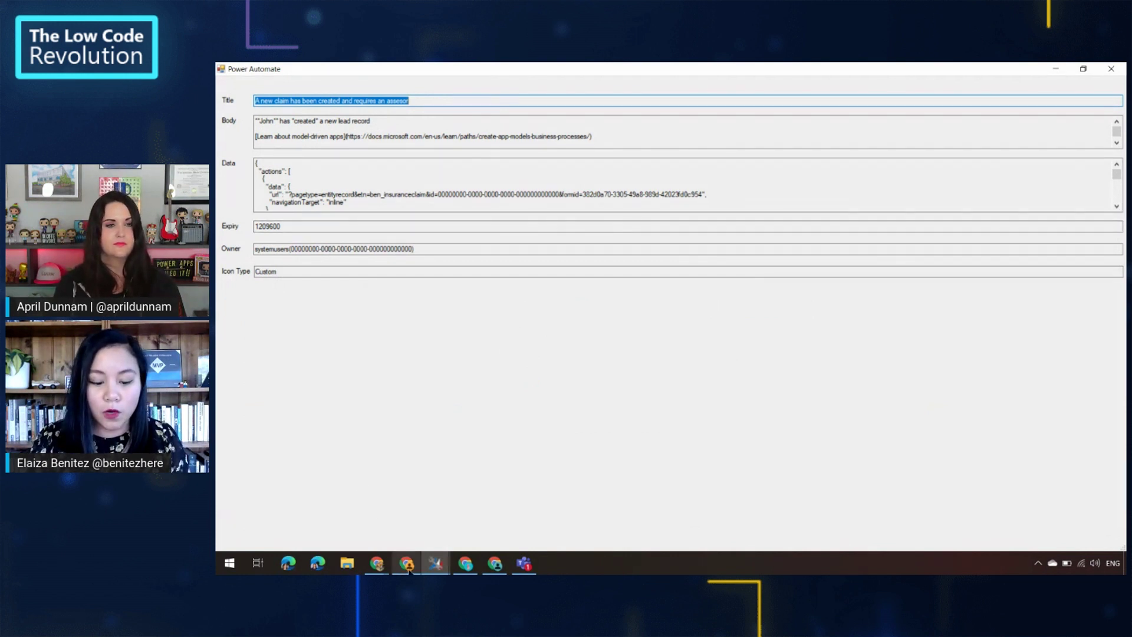
Step: Switch to Google Chrome and examine the trigger and Notification row action in the "Insurance Claim - Claim Assessor required" flow
mouse_move(409, 569)
click(401, 522)
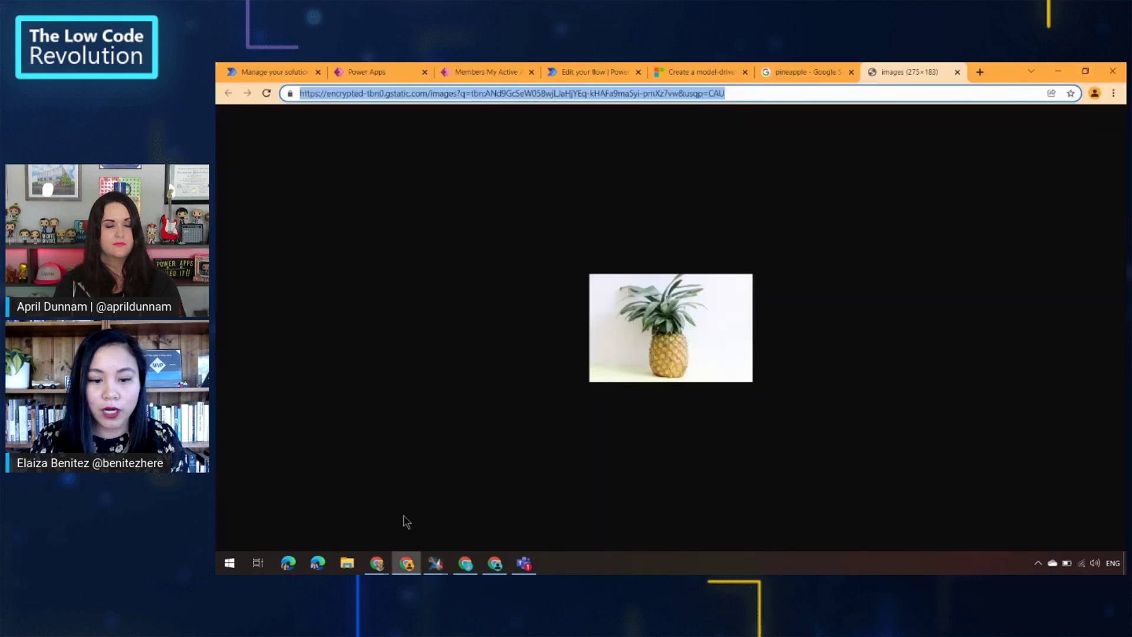
click(578, 72)
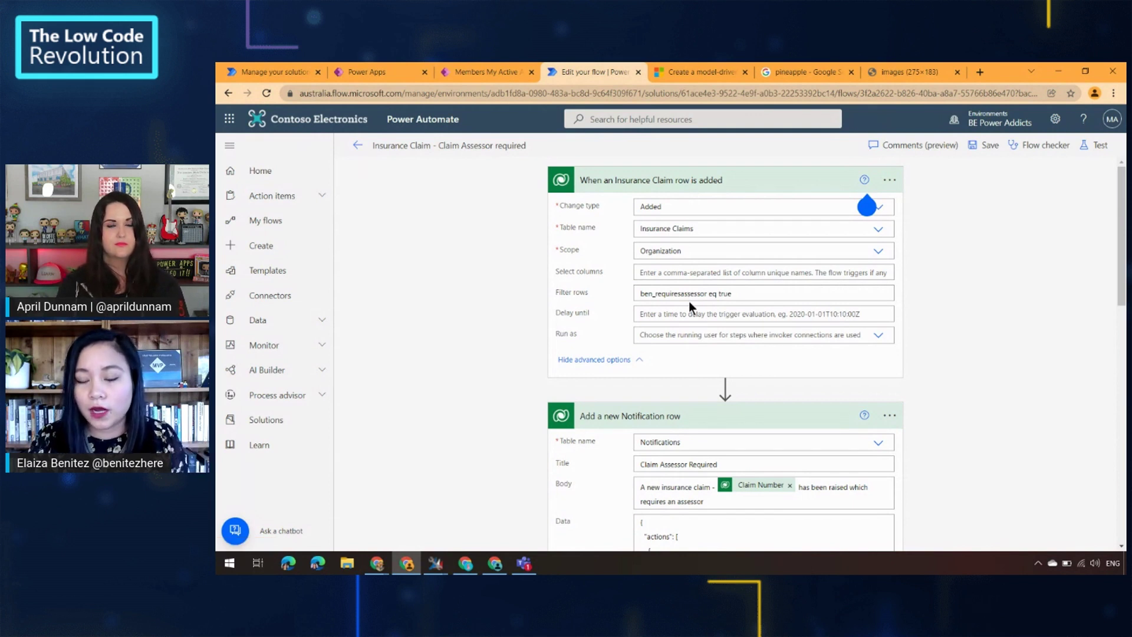
drag(1123, 207, 1122, 290)
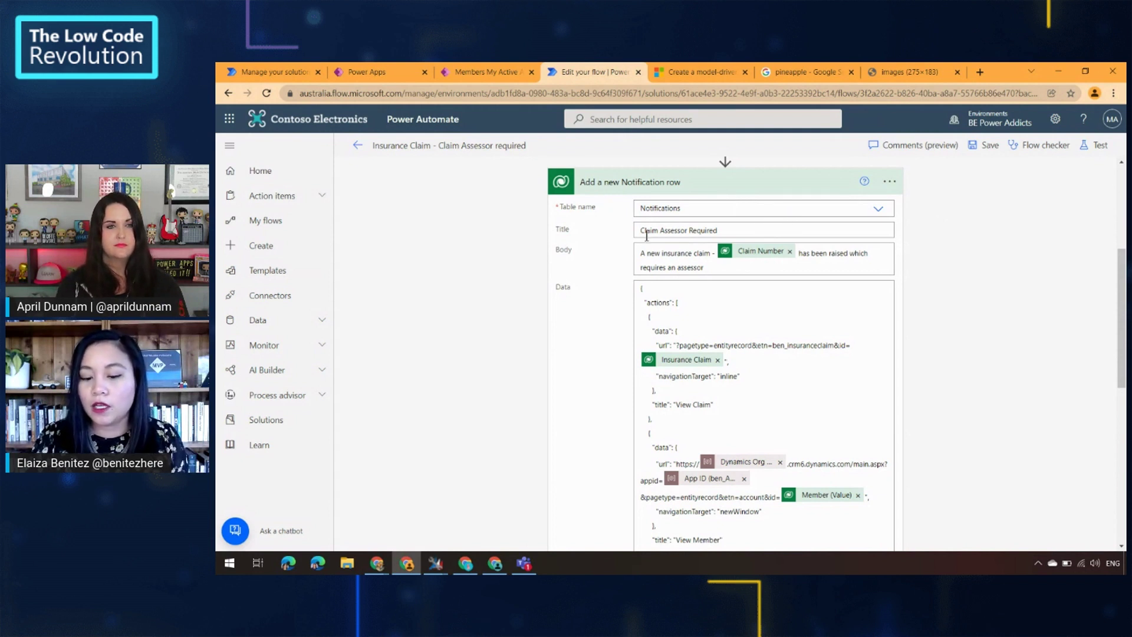
Step: Compare the generated Power Automate values in XrmToolBox with the flow's Notification row data, icon type, owner and toast type
mouse_move(436, 563)
click(459, 512)
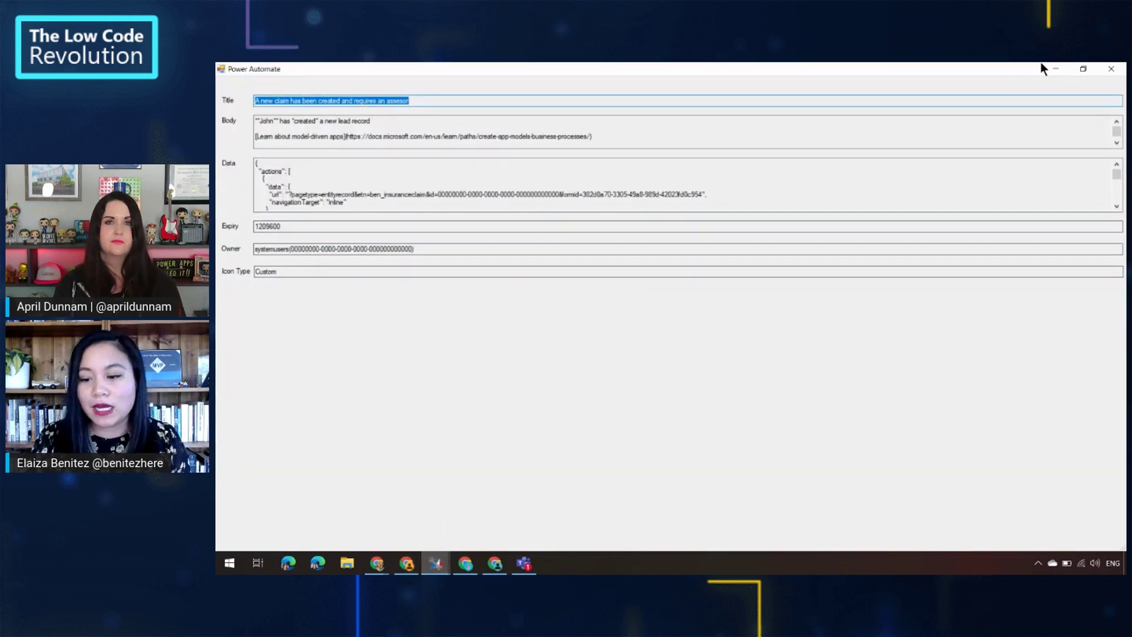
click(1054, 69)
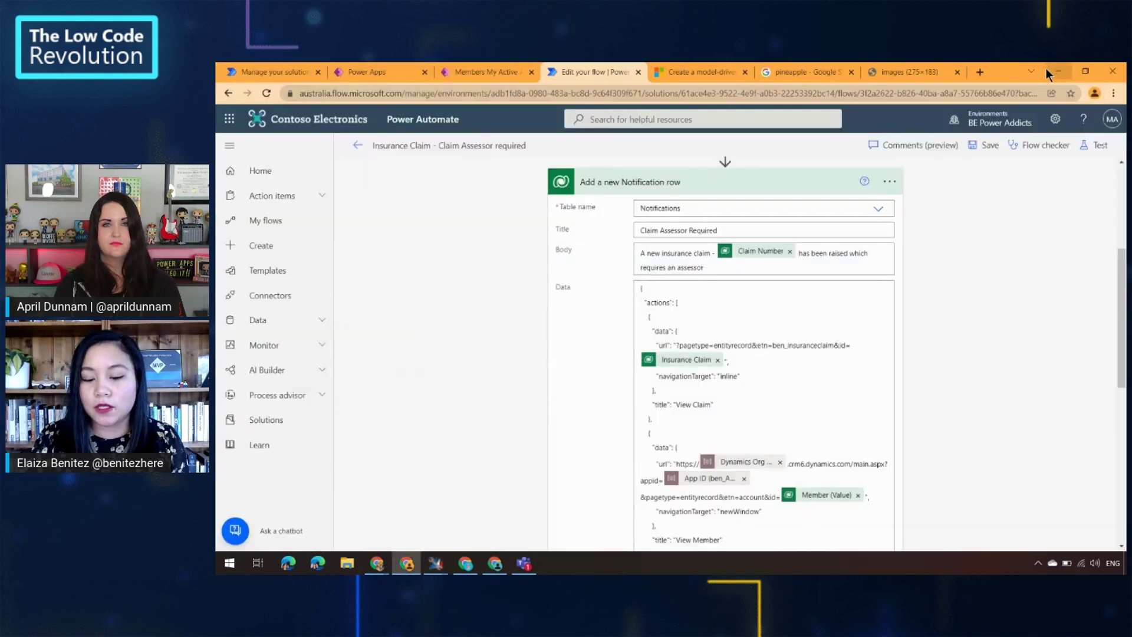
drag(1121, 300, 1111, 346)
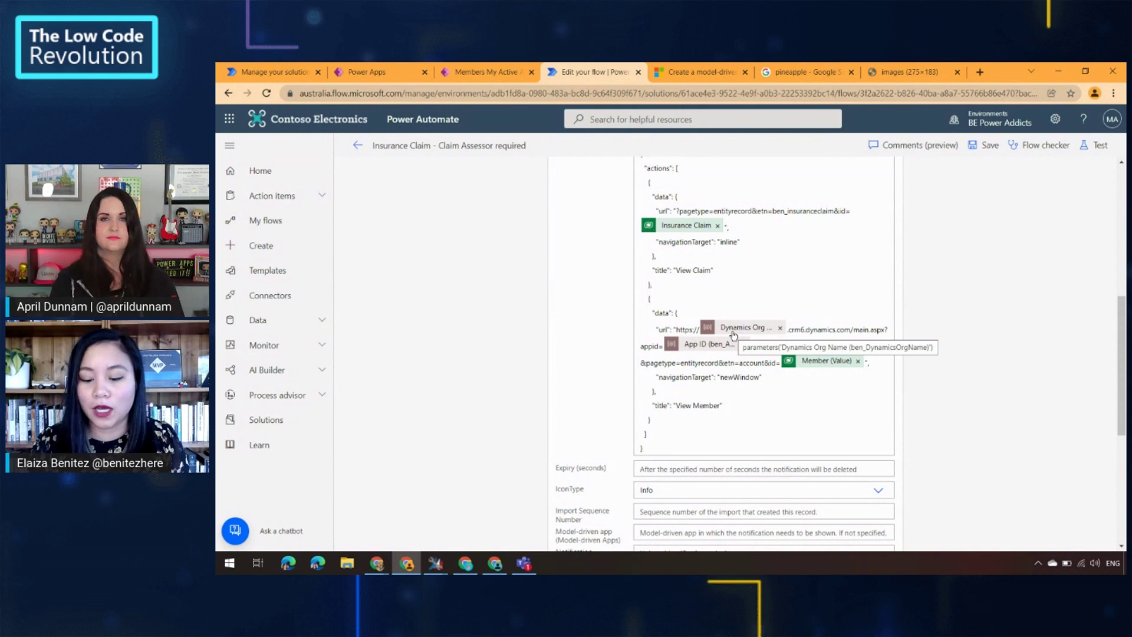
scroll(1013, 357, down, 5)
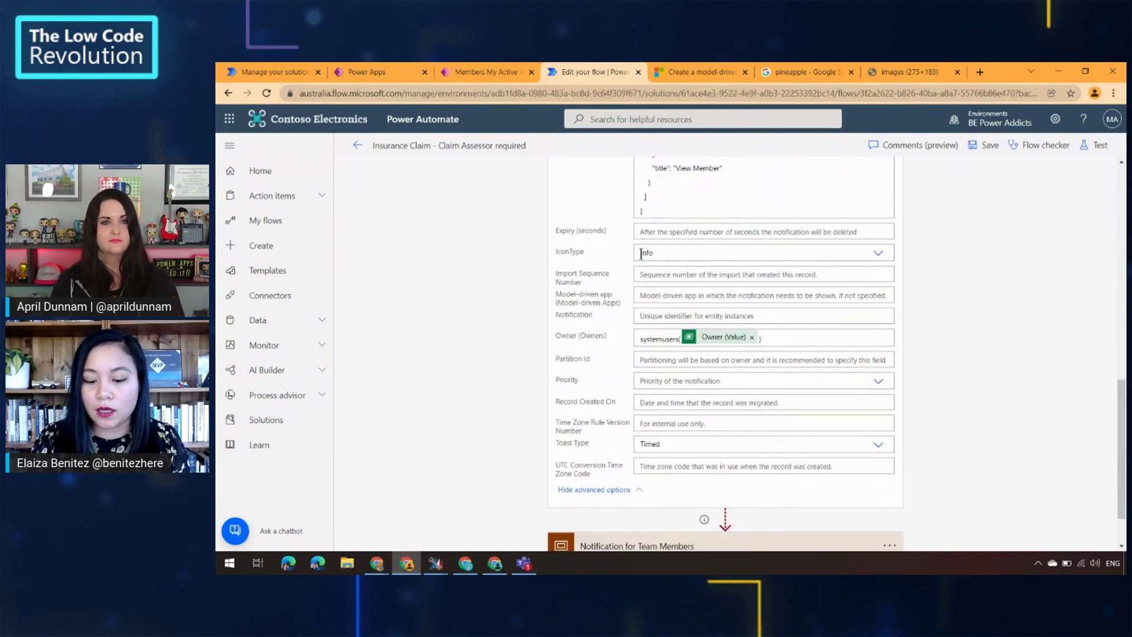
drag(1123, 435, 1112, 227)
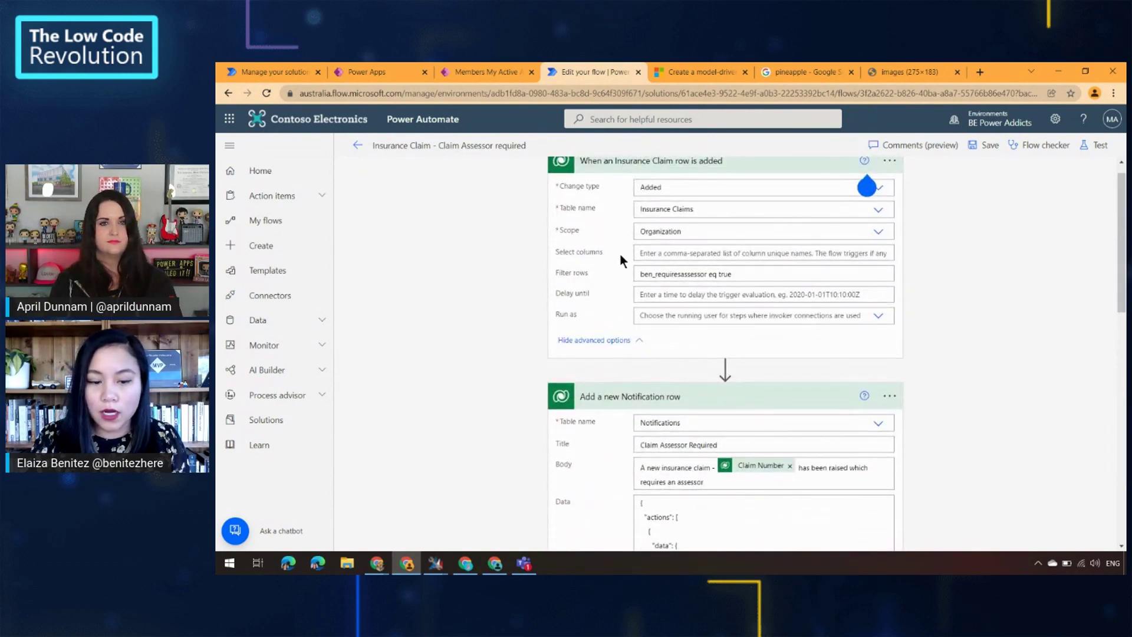
Step: Examine the insurance policies and claims of the Daily Bugle member in the Claims app
click(461, 75)
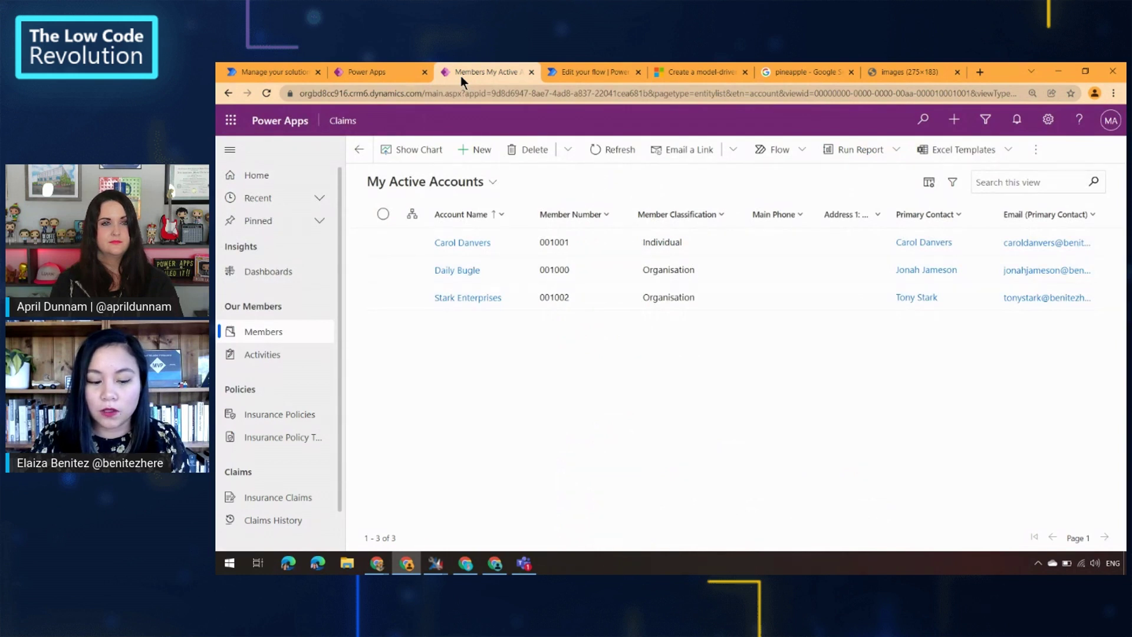
click(463, 271)
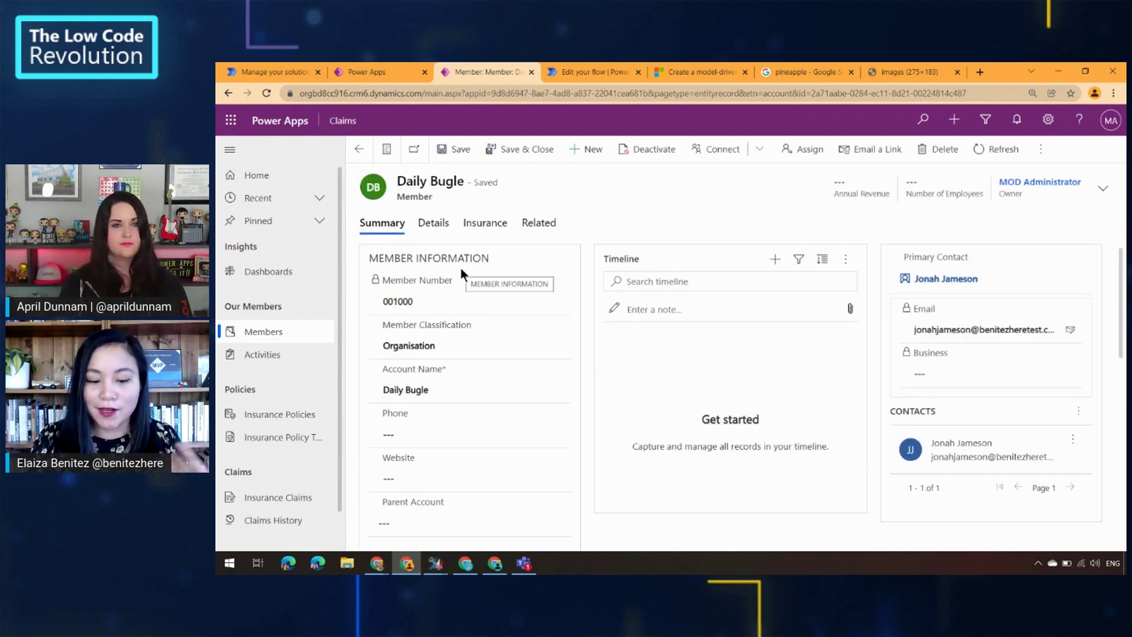
click(494, 233)
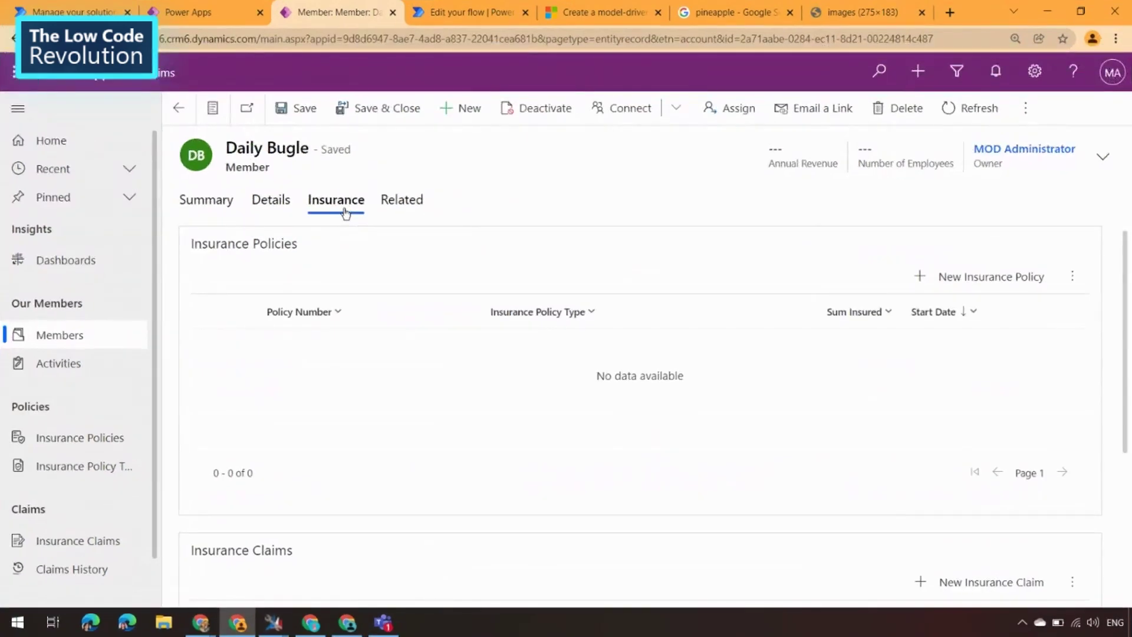
scroll(1111, 361, down, 3)
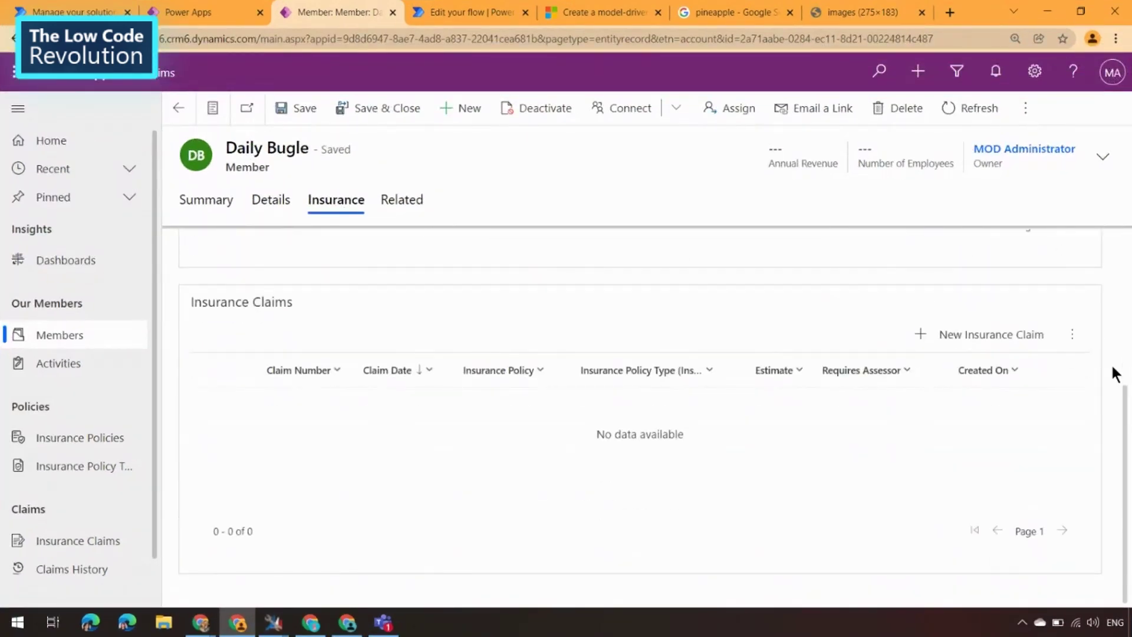
scroll(1061, 341, up, 1)
scroll(1059, 343, up, 4)
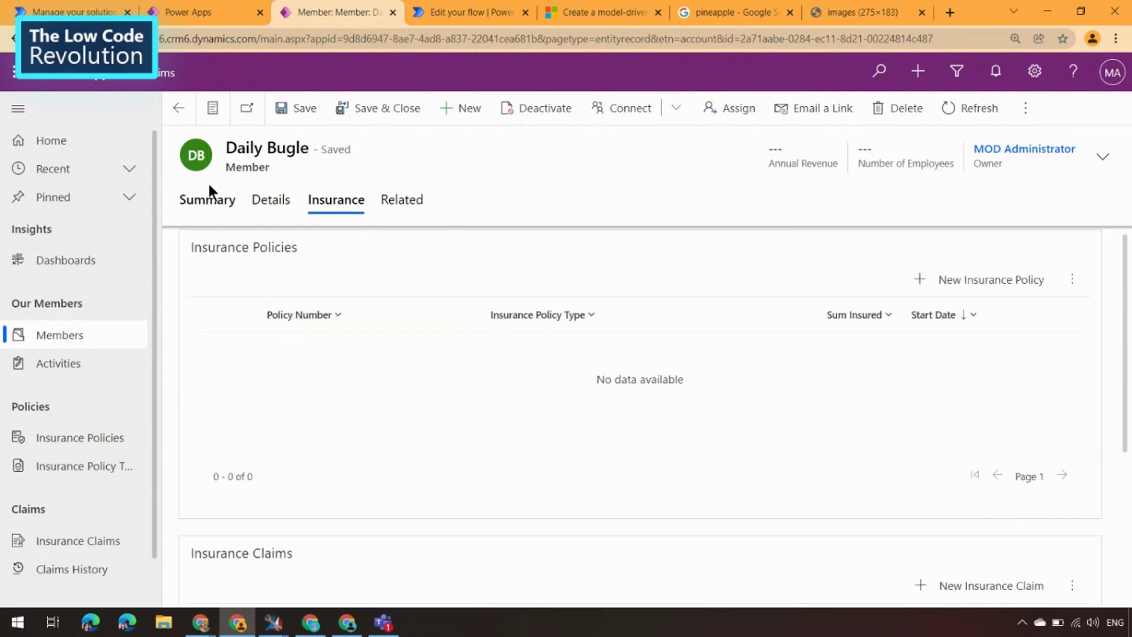
Step: Start a new insurance claim from the insurance details of the Stark Enterprises member
click(88, 341)
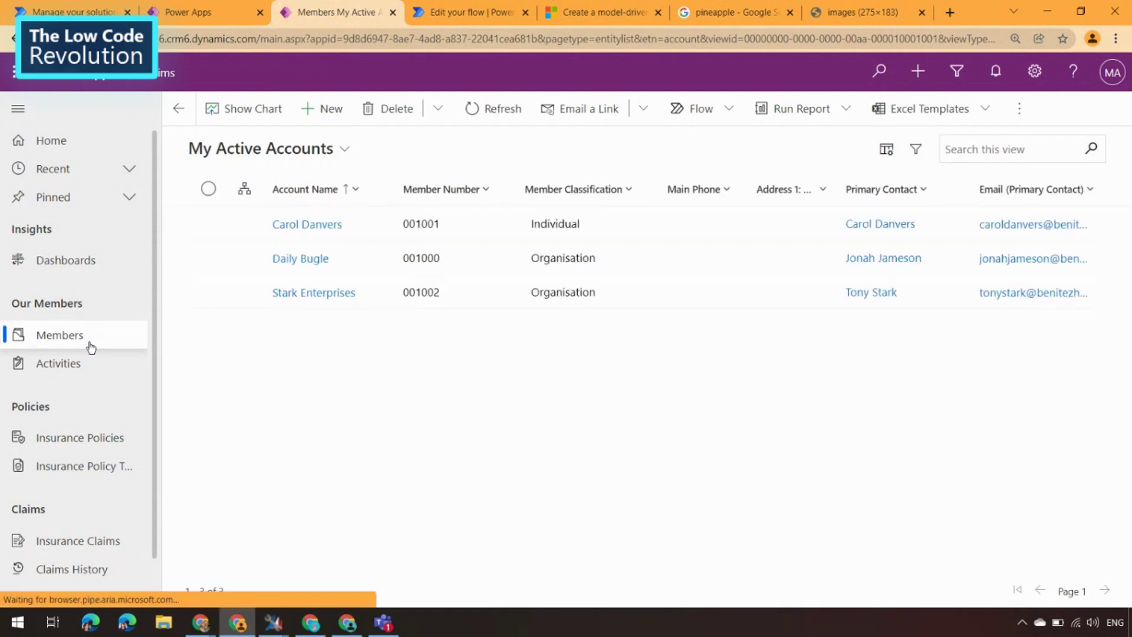
click(311, 302)
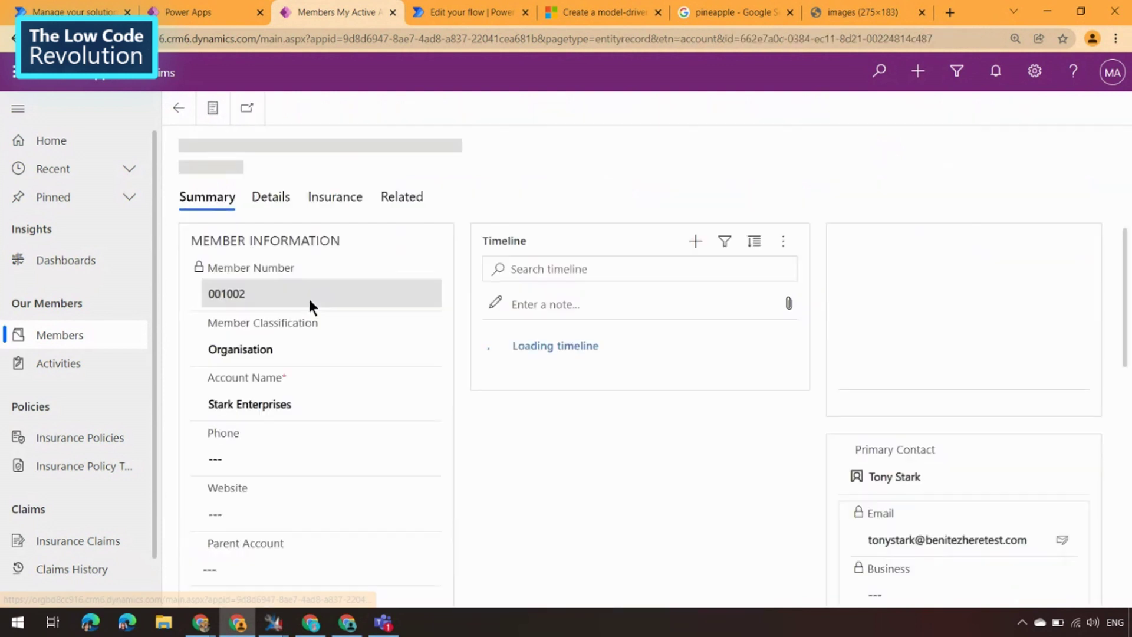
click(342, 206)
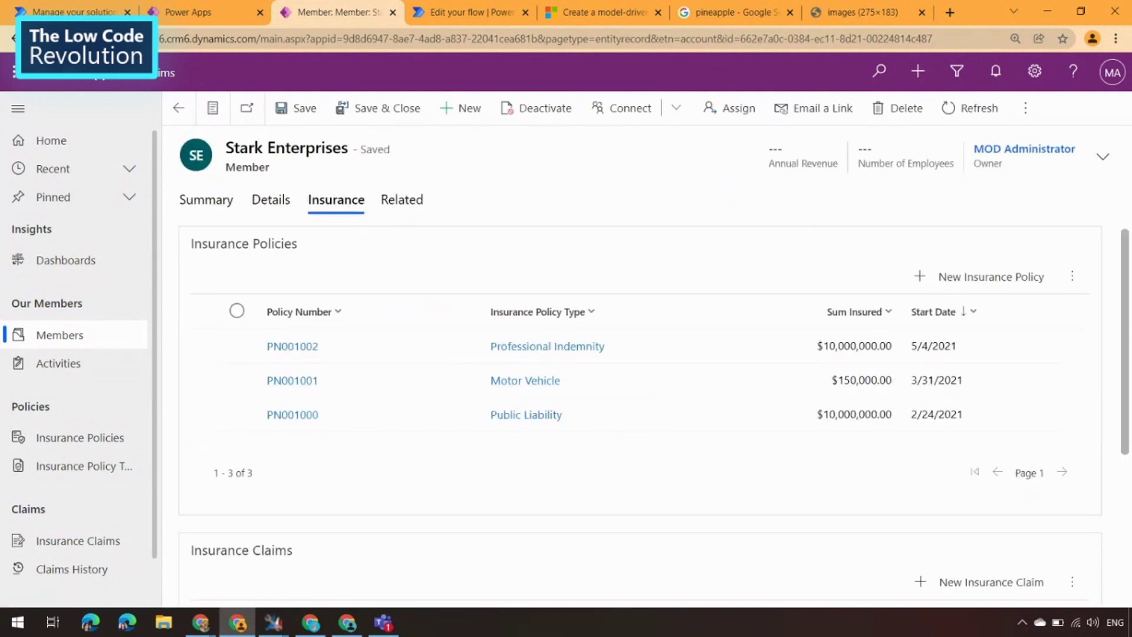
drag(1128, 326, 1127, 326)
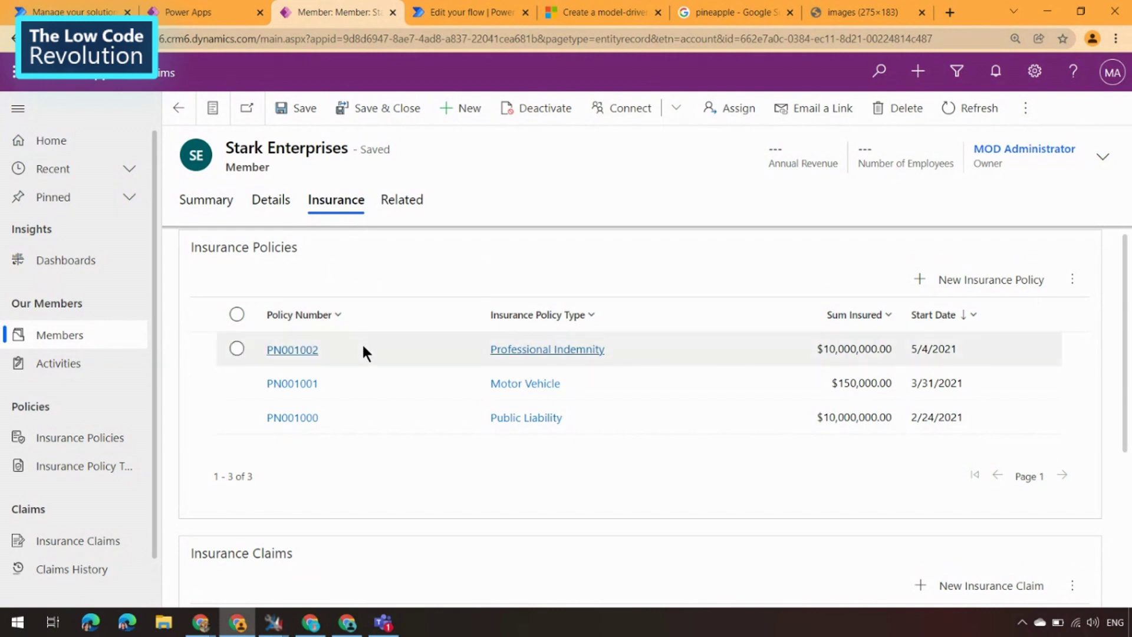
scroll(1127, 356, down, 3)
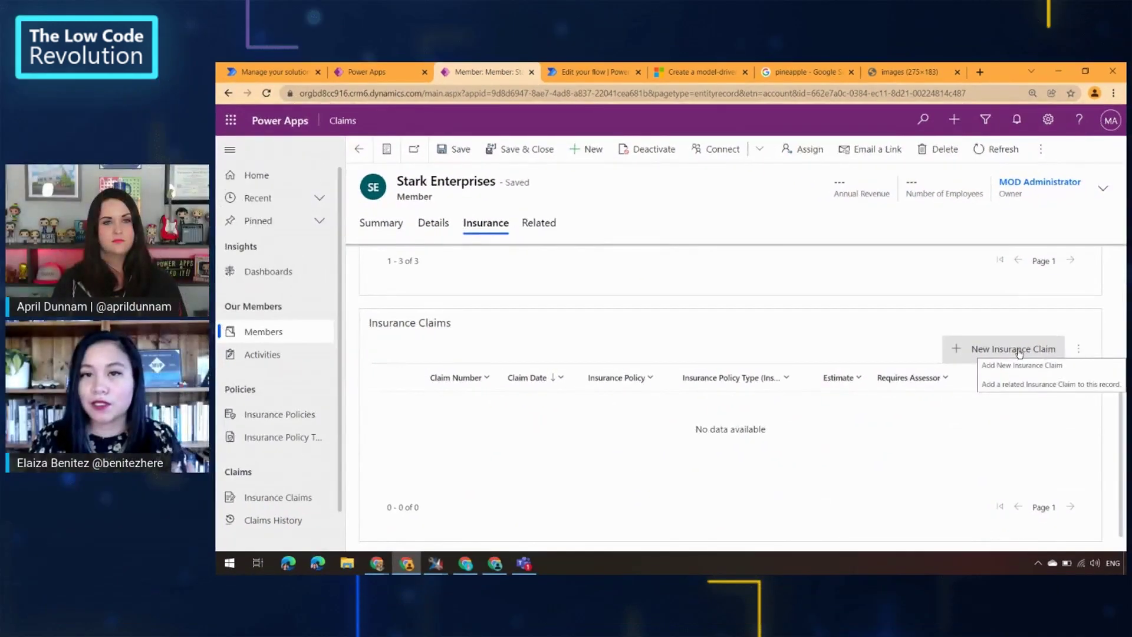
click(1020, 351)
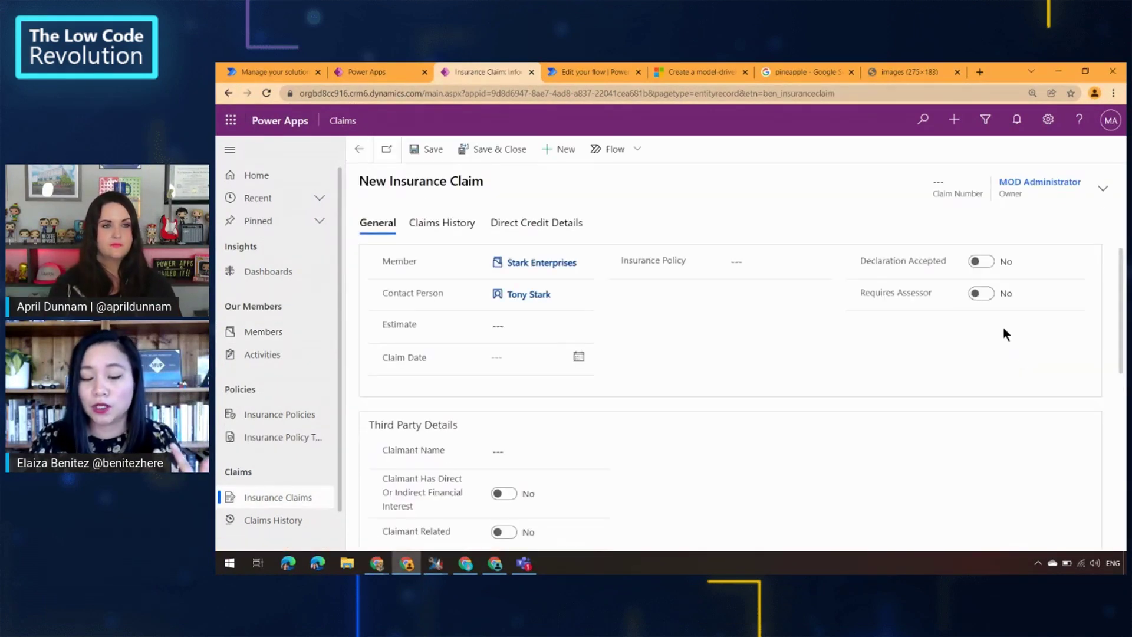
Step: Set the new claim's estimate to 500000 and its claim date to 2/3/2022
click(573, 323)
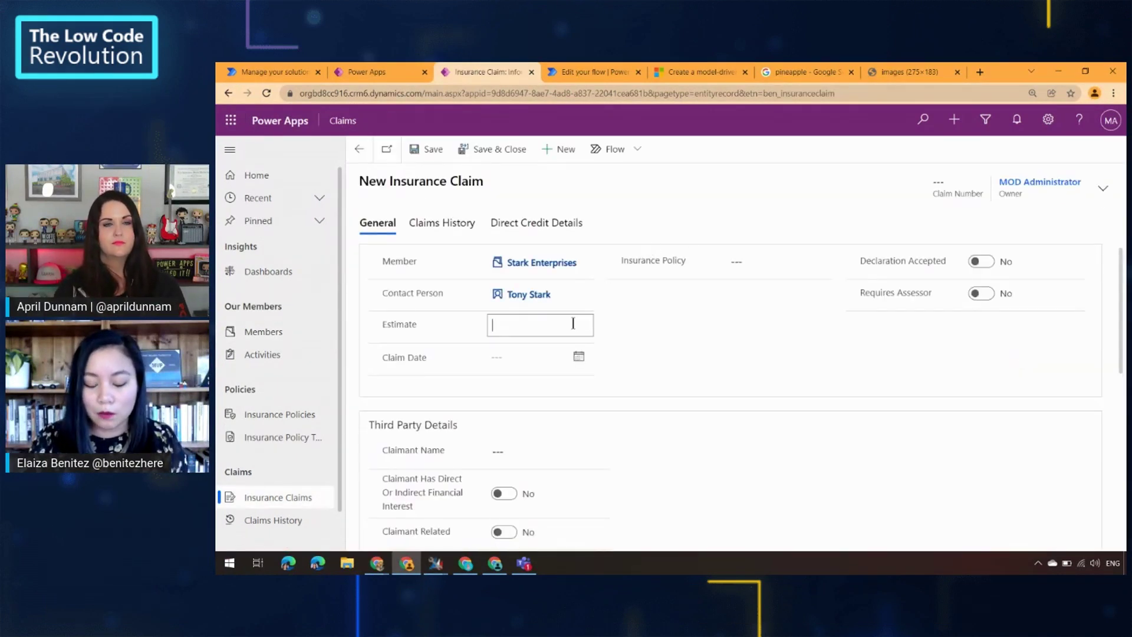
text(500)
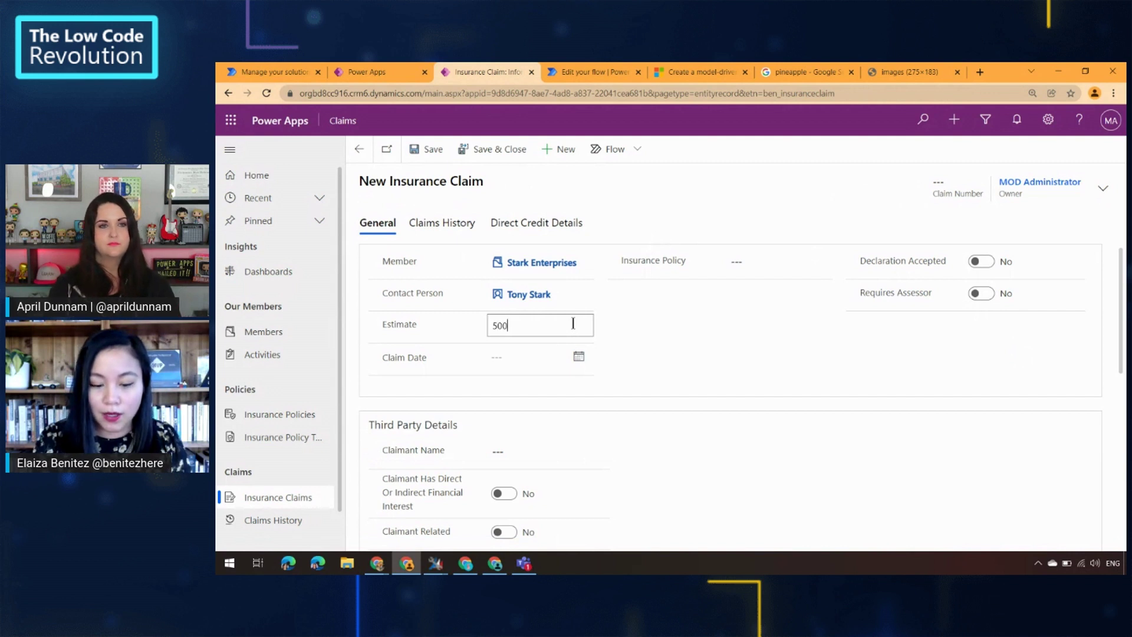
text(000)
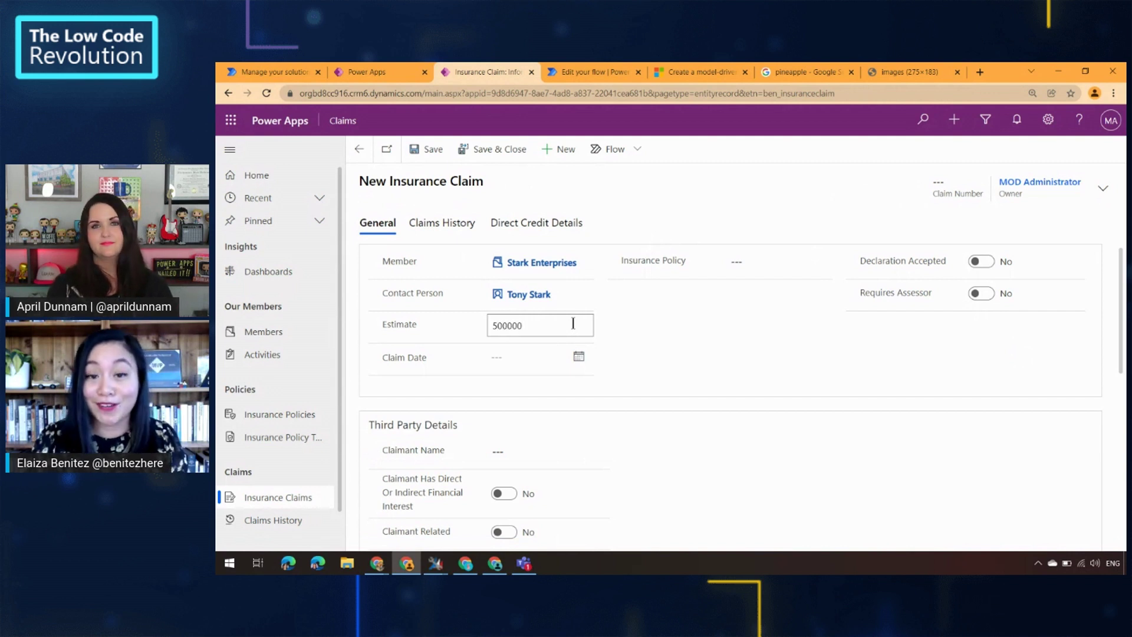
click(579, 356)
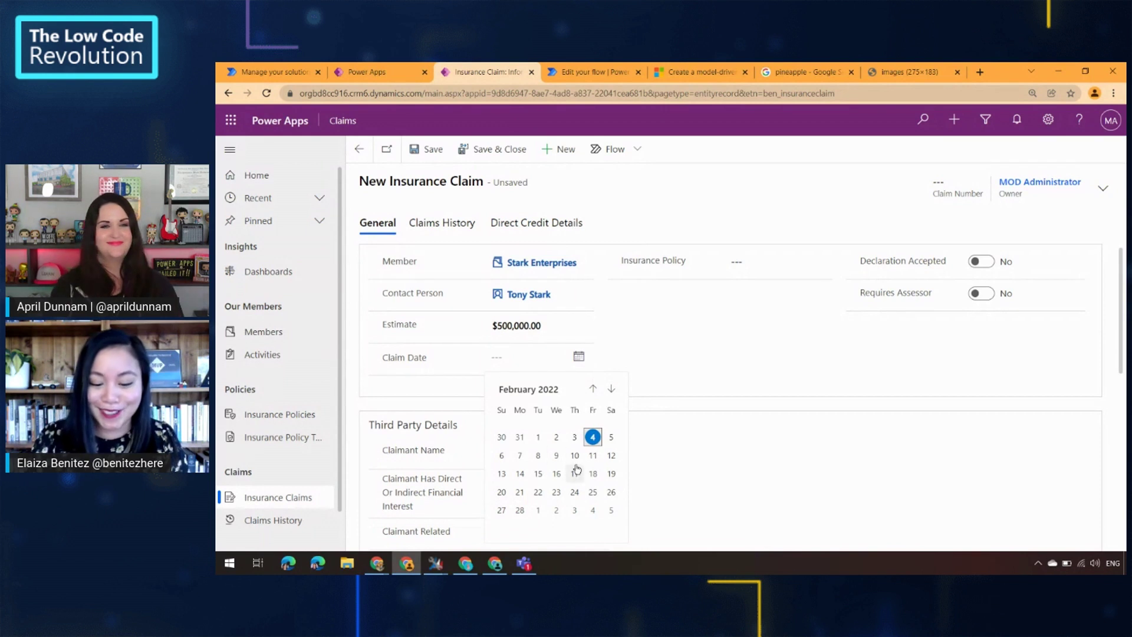
click(575, 436)
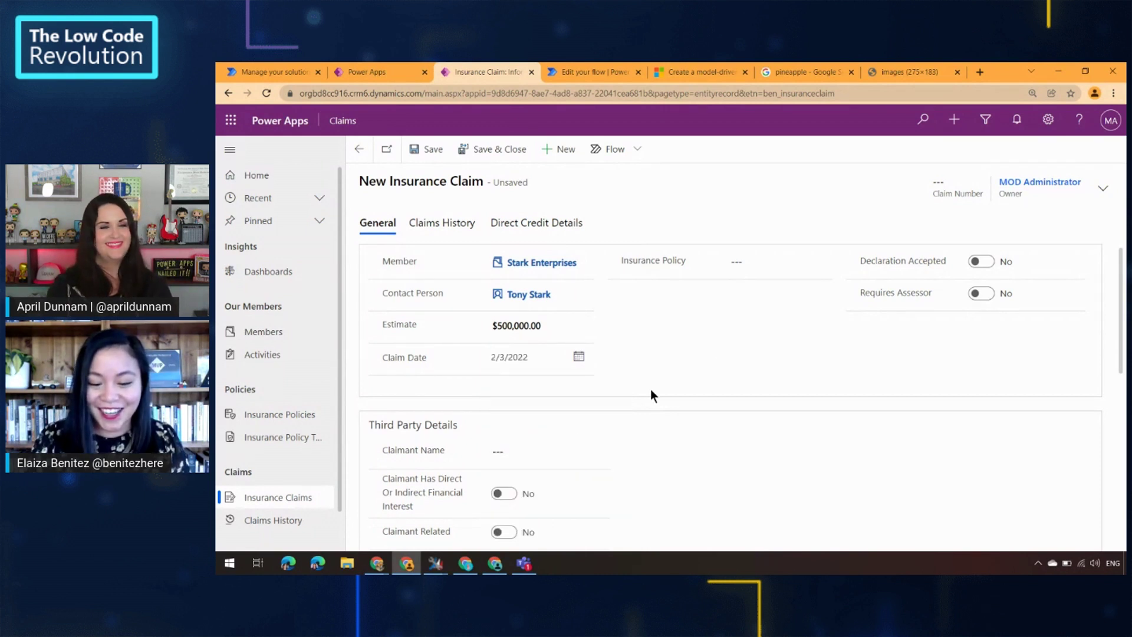
Step: Assign the Public Liability policy to the claim, set Requires Assessor to Yes, and save the claim
click(819, 264)
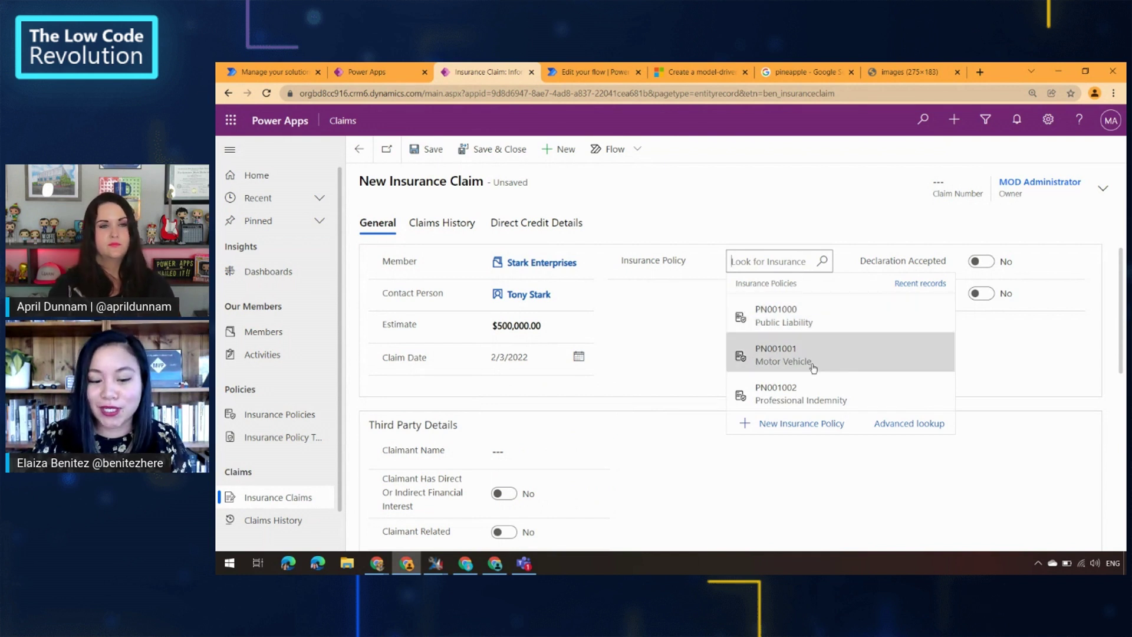
click(817, 327)
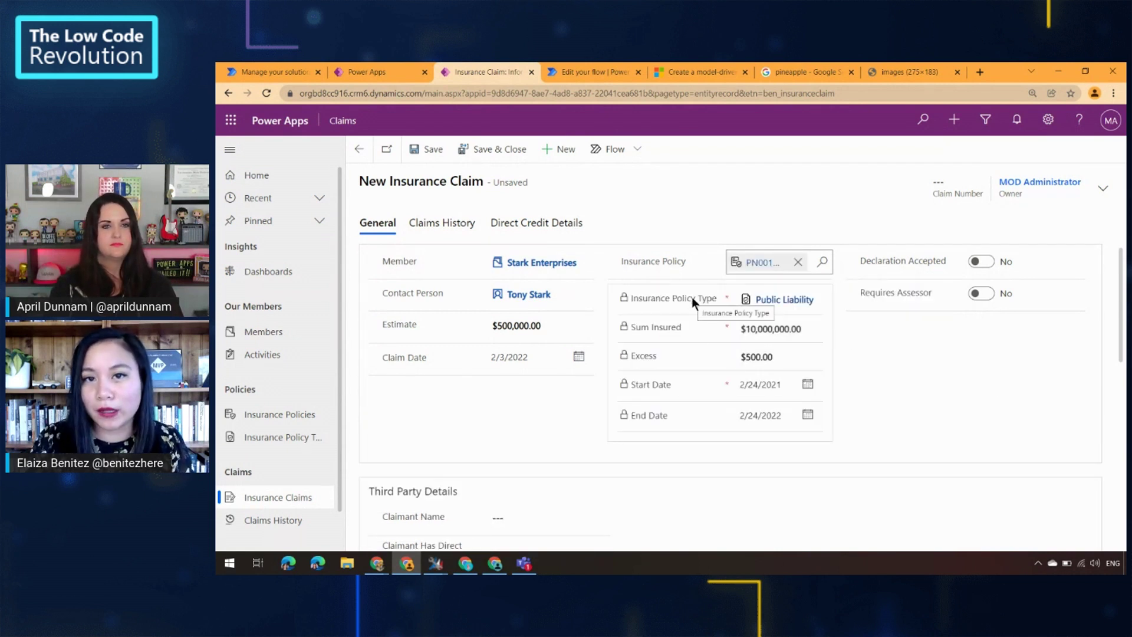
click(982, 293)
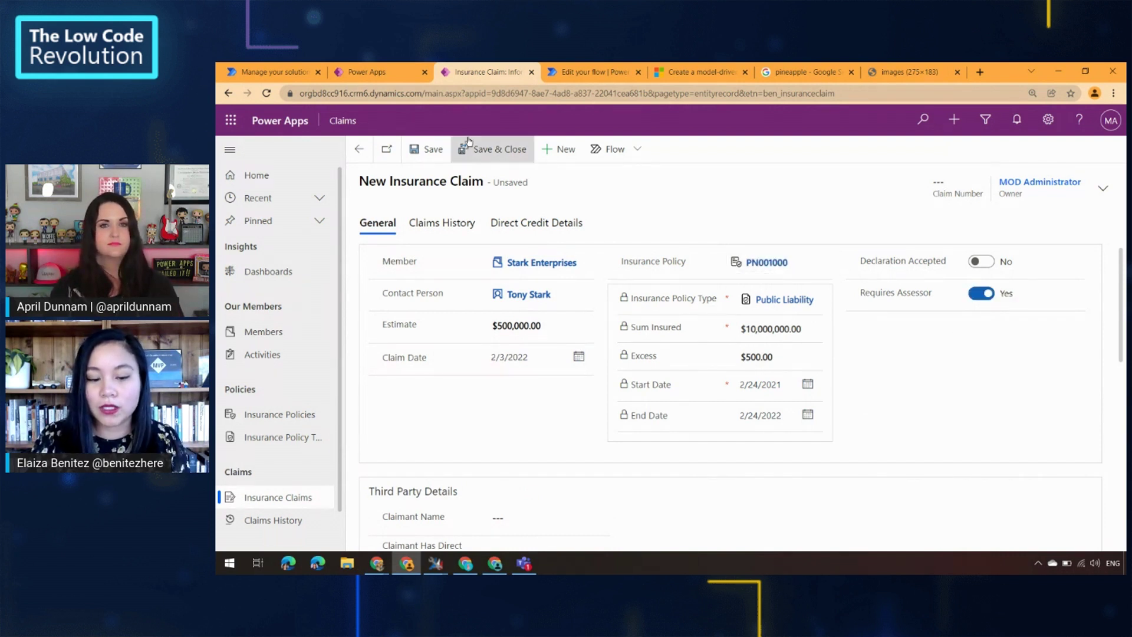
click(426, 150)
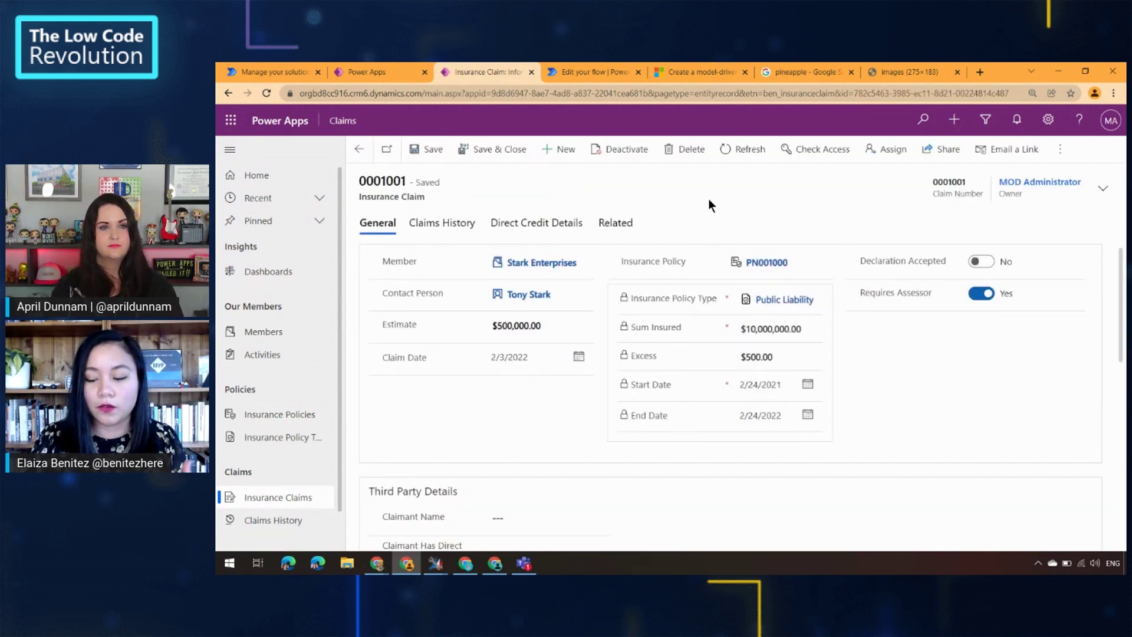
Step: Move among the Members, Activities, Insurance Policies and Insurance Policy Types lists to check for the new claim's in-app notification
click(276, 339)
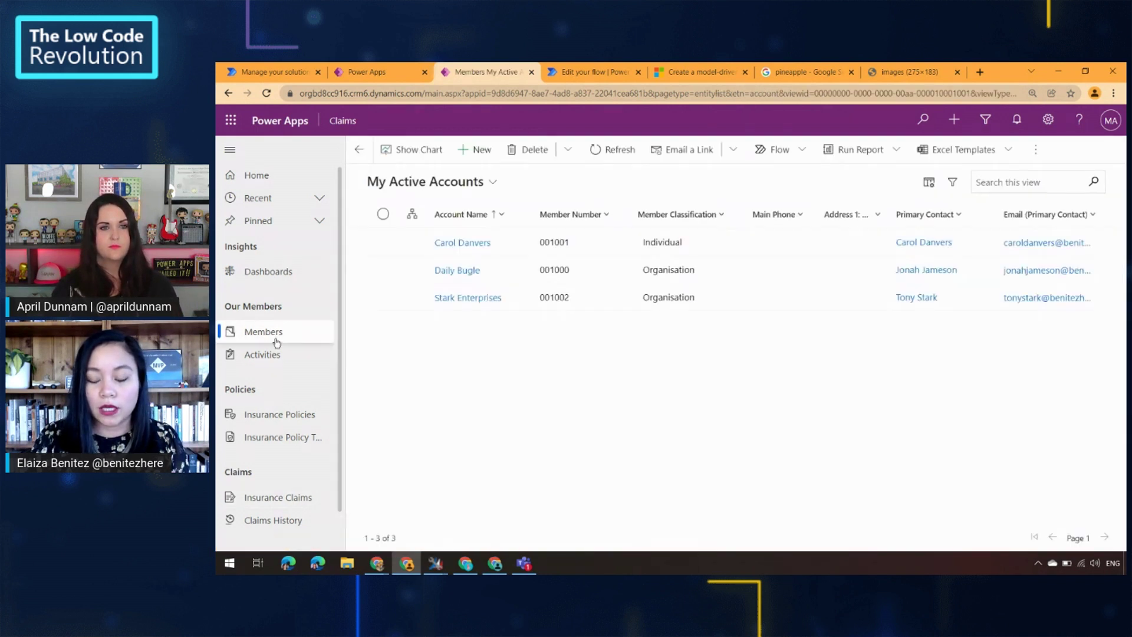
click(276, 416)
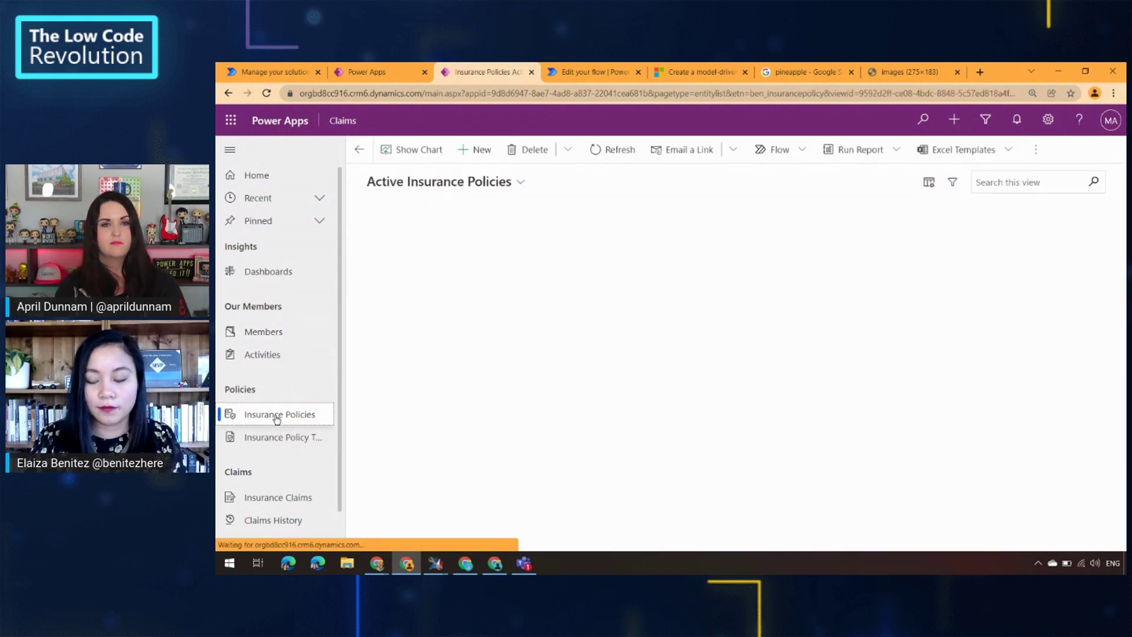
click(266, 334)
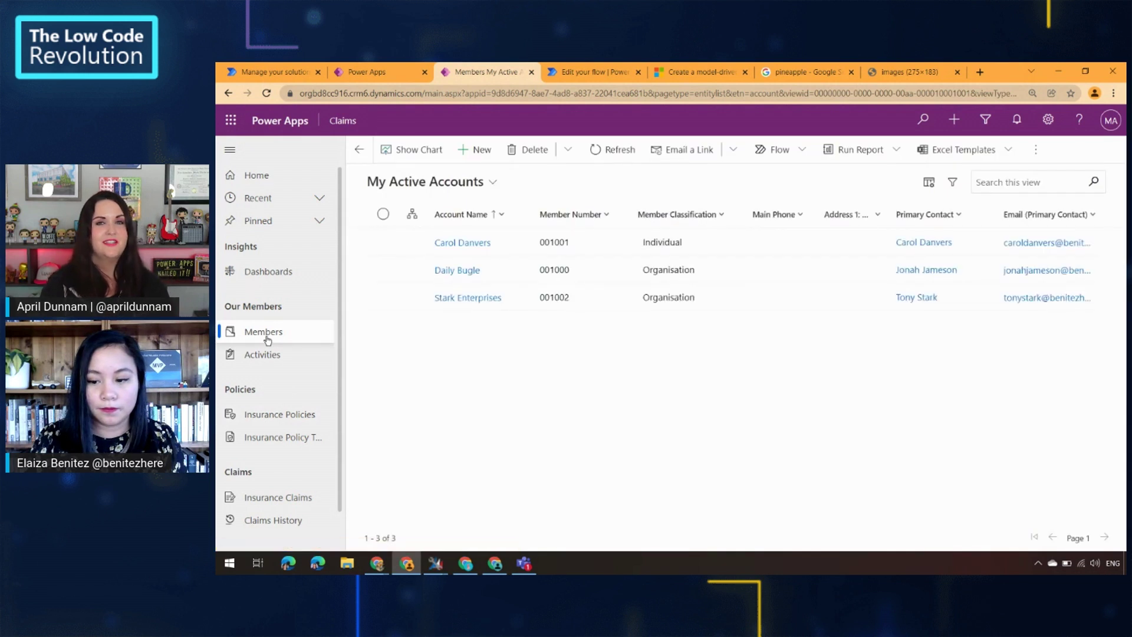
click(270, 356)
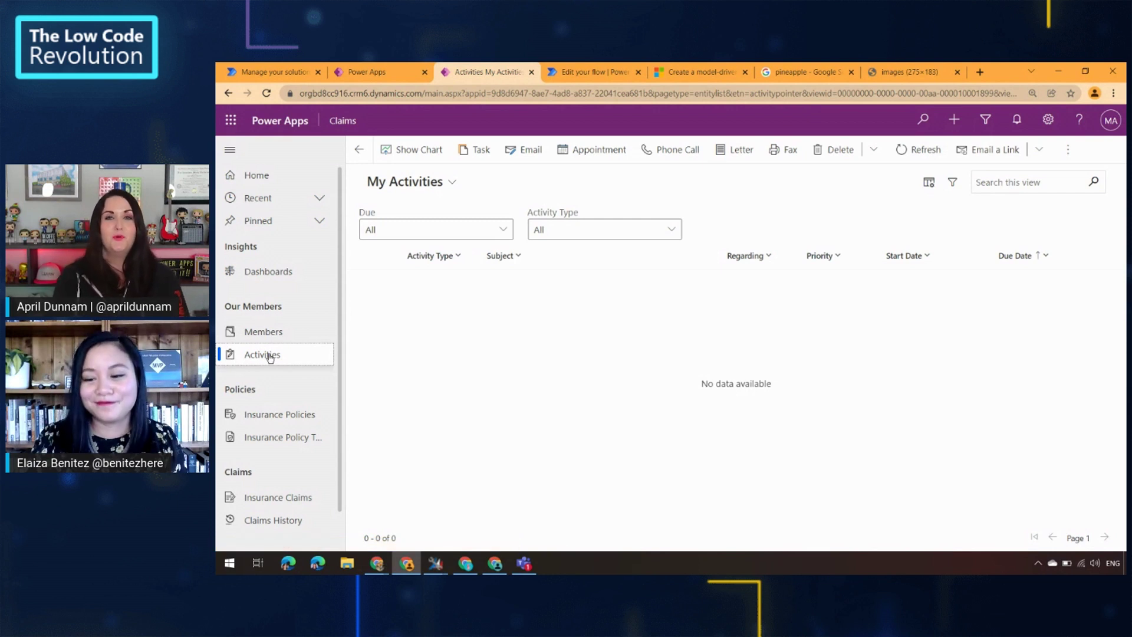
click(258, 334)
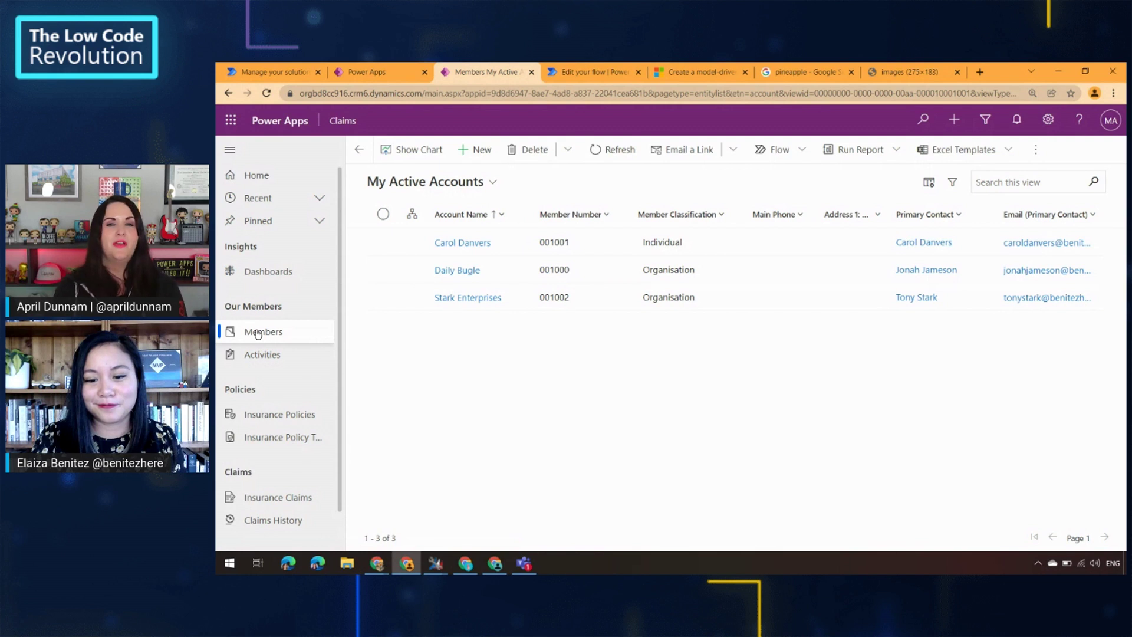
click(280, 439)
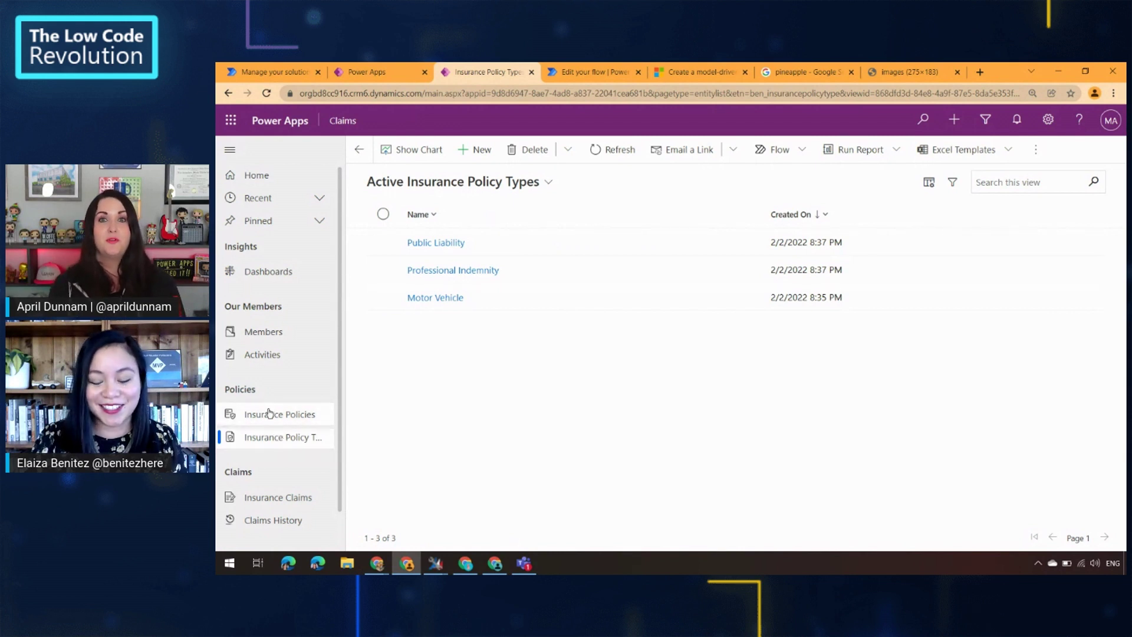
click(268, 412)
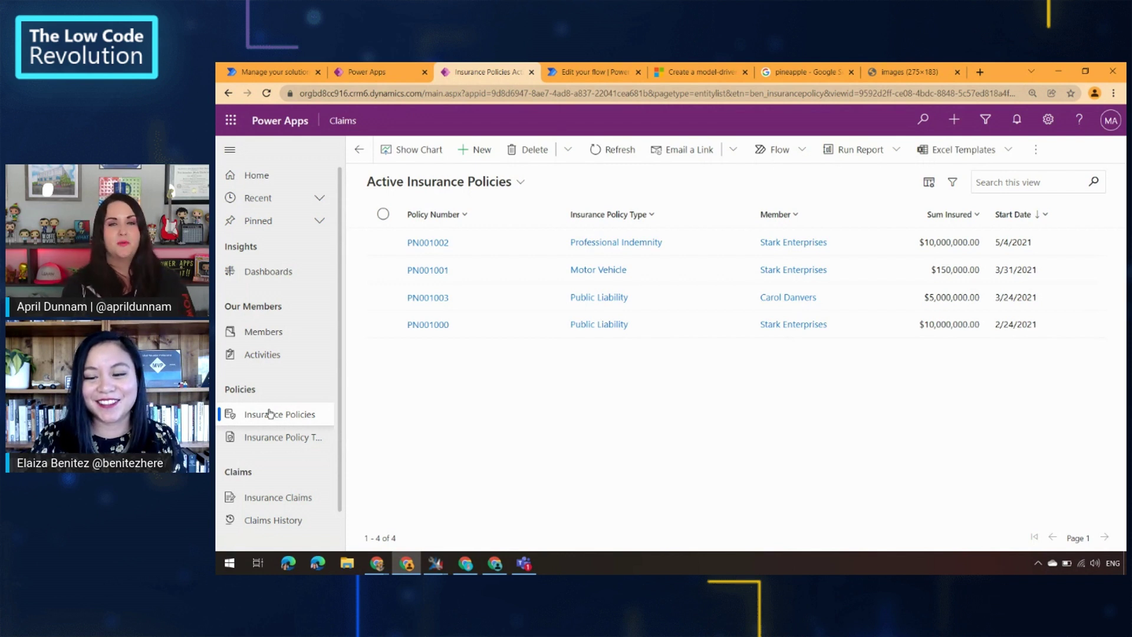
click(254, 332)
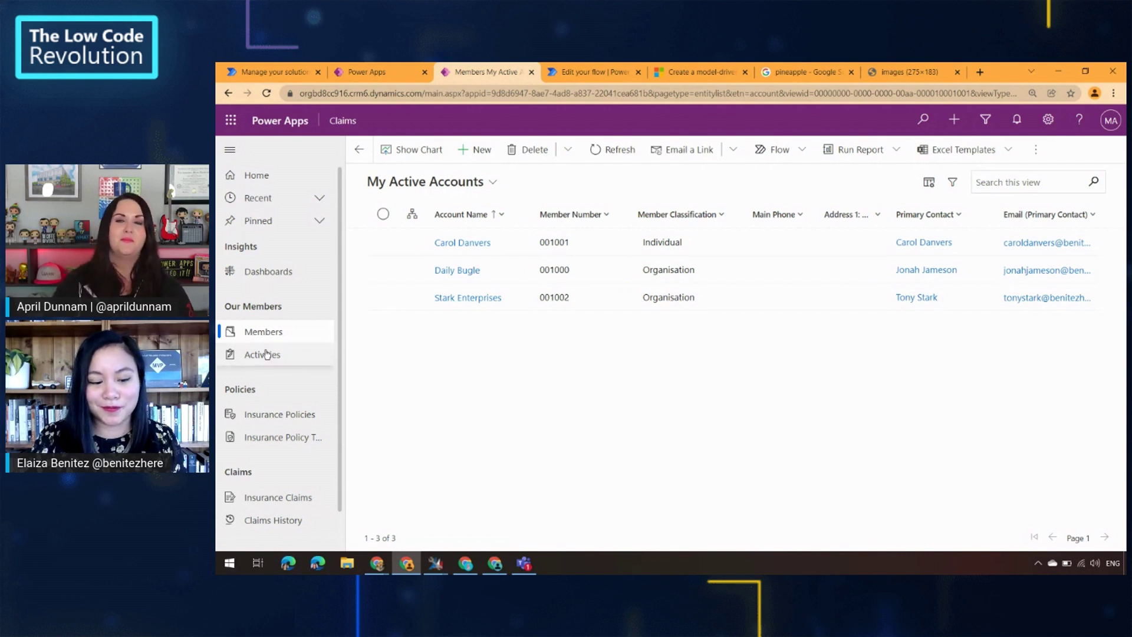
click(275, 439)
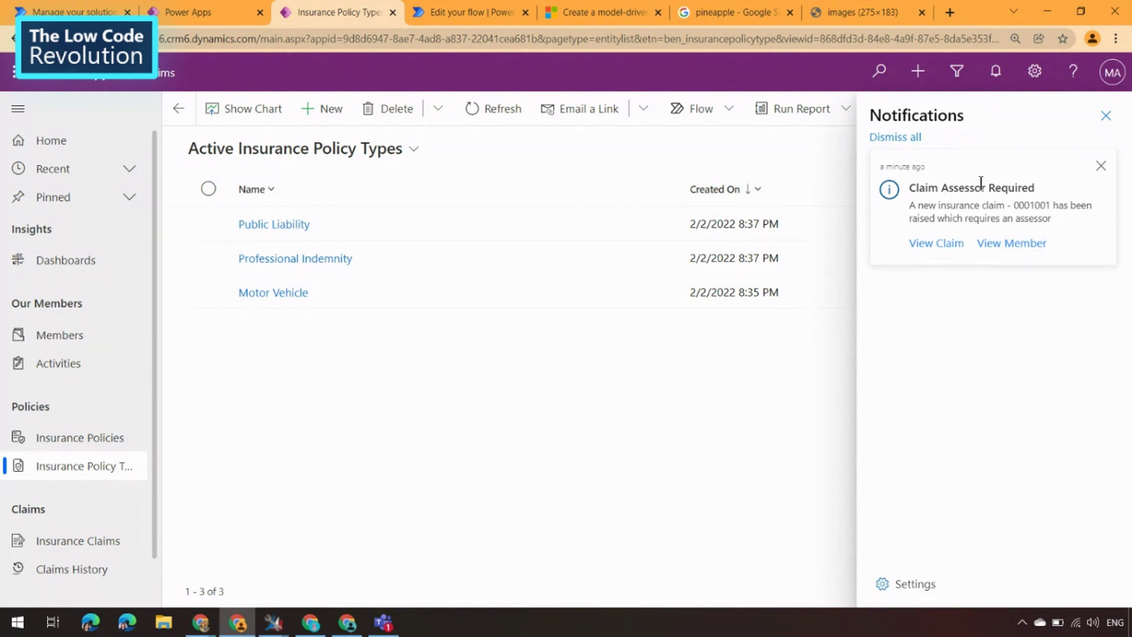
Step: Open the related claim and the member record from the links in the Claim Assessor Required notification
click(938, 244)
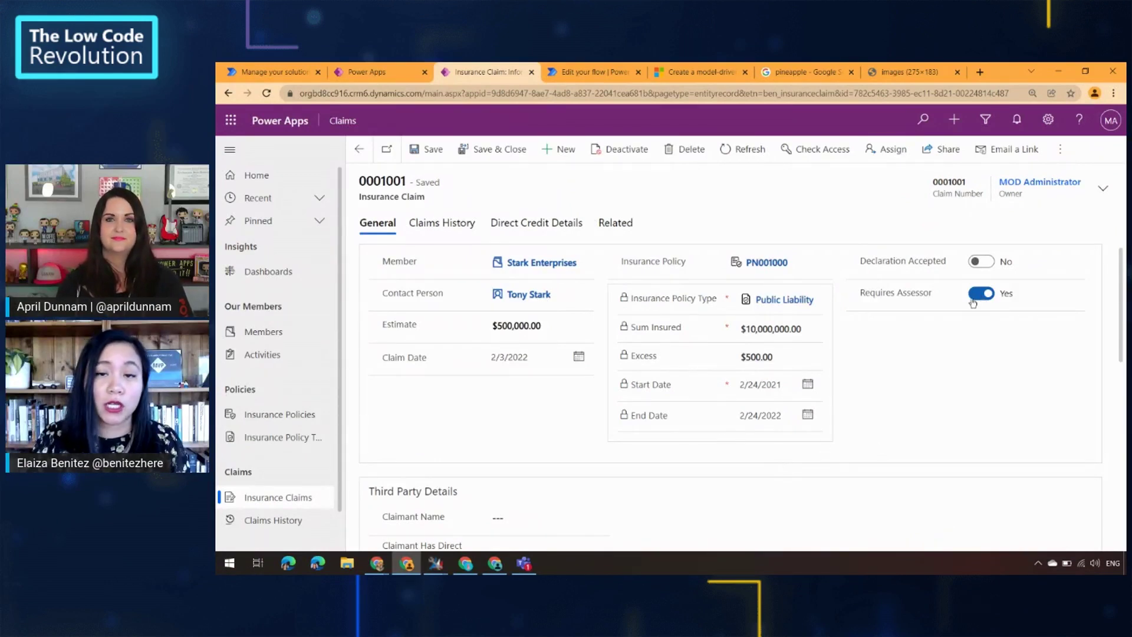
click(1016, 119)
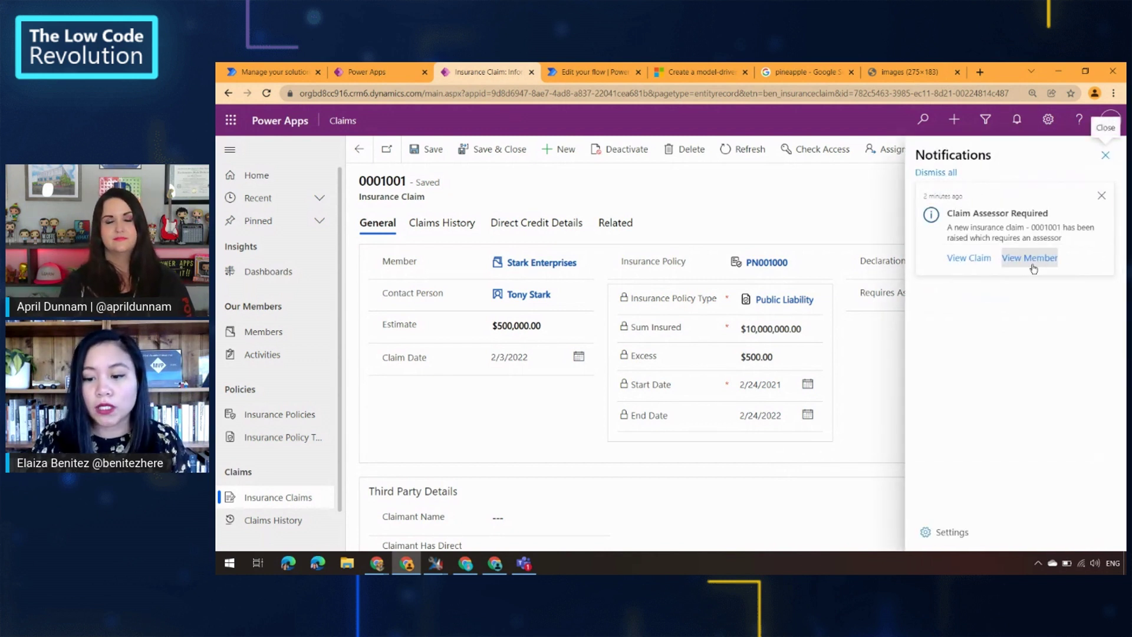
click(1032, 266)
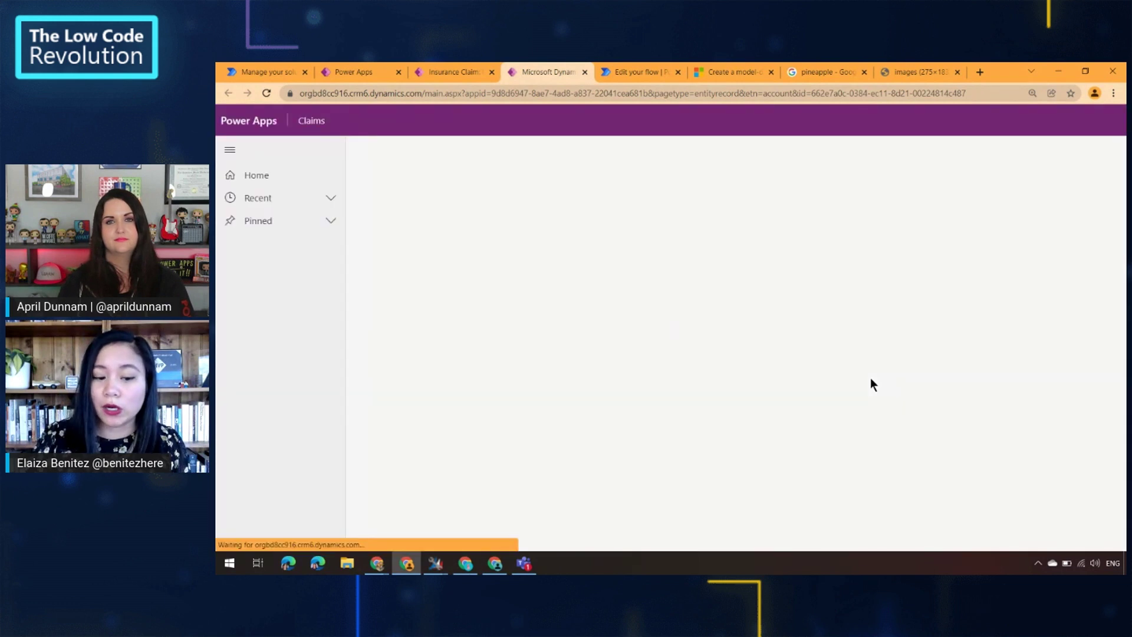